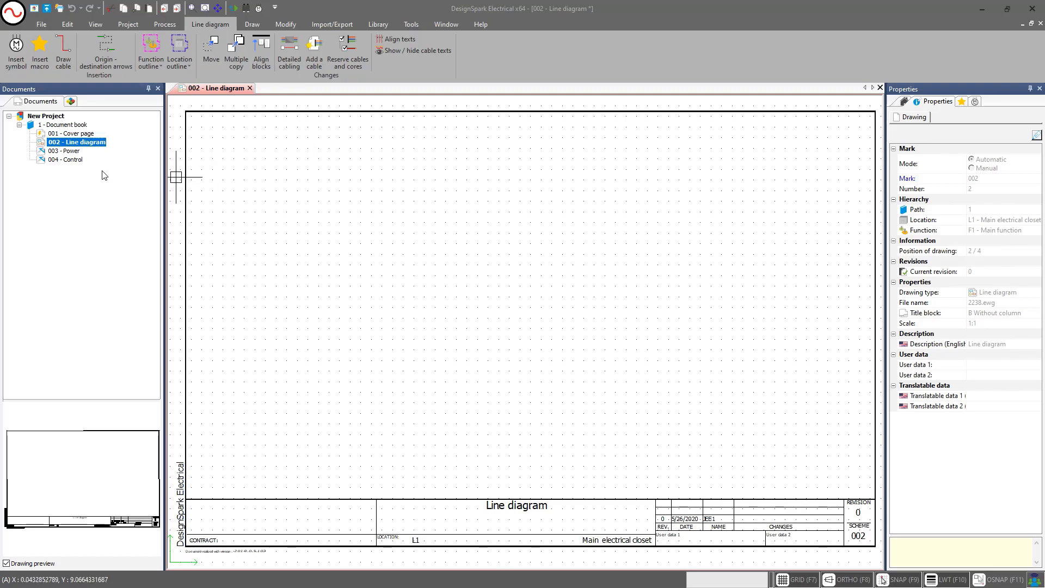
# - Switch to the Project ribbon tab
pyautogui.click(129, 24)
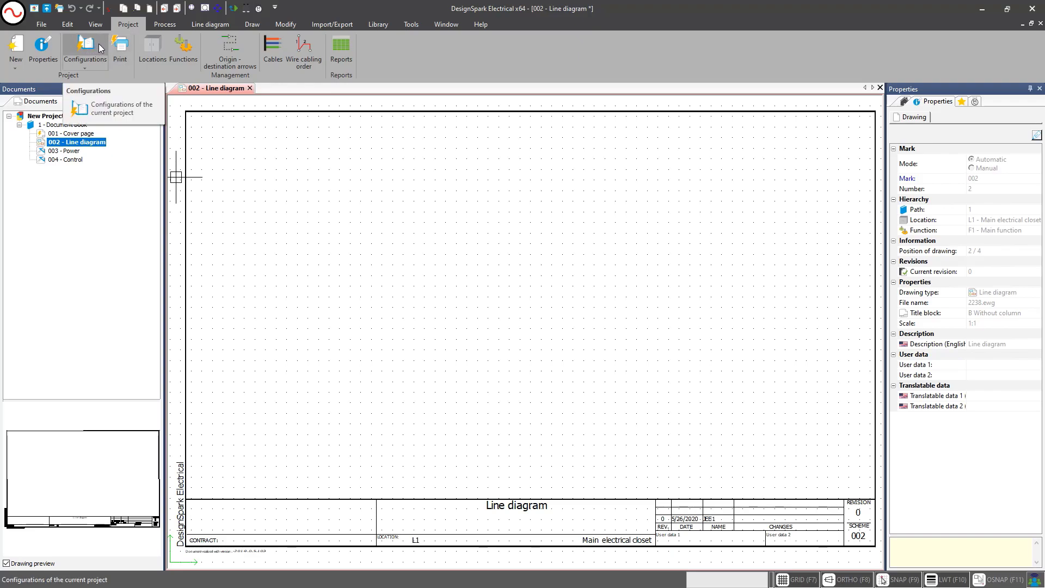
# - Show the Process ribbon commands and preview the 001 - Cover page sheet
pyautogui.click(159, 25)
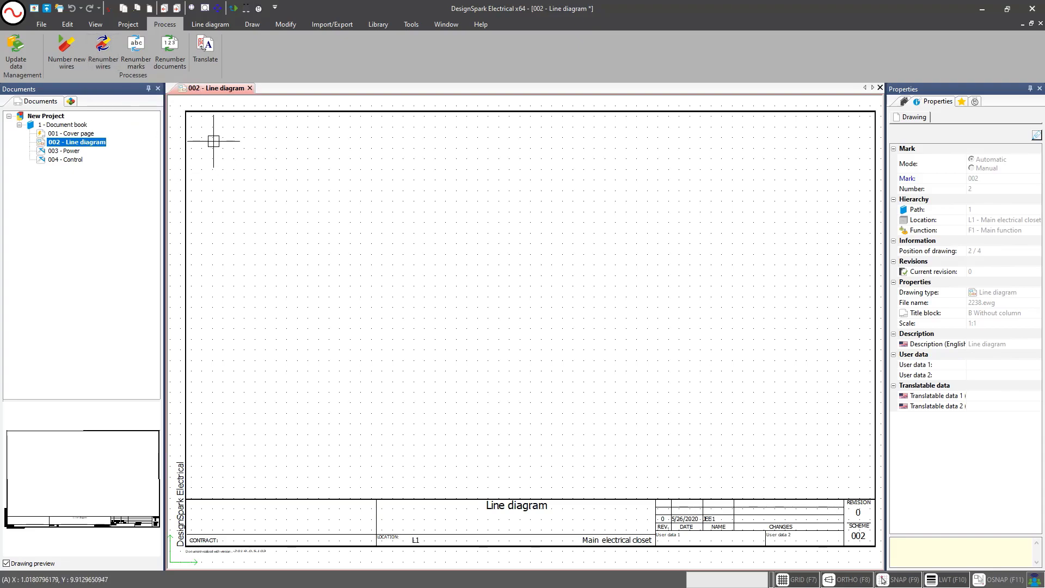
pyautogui.click(66, 134)
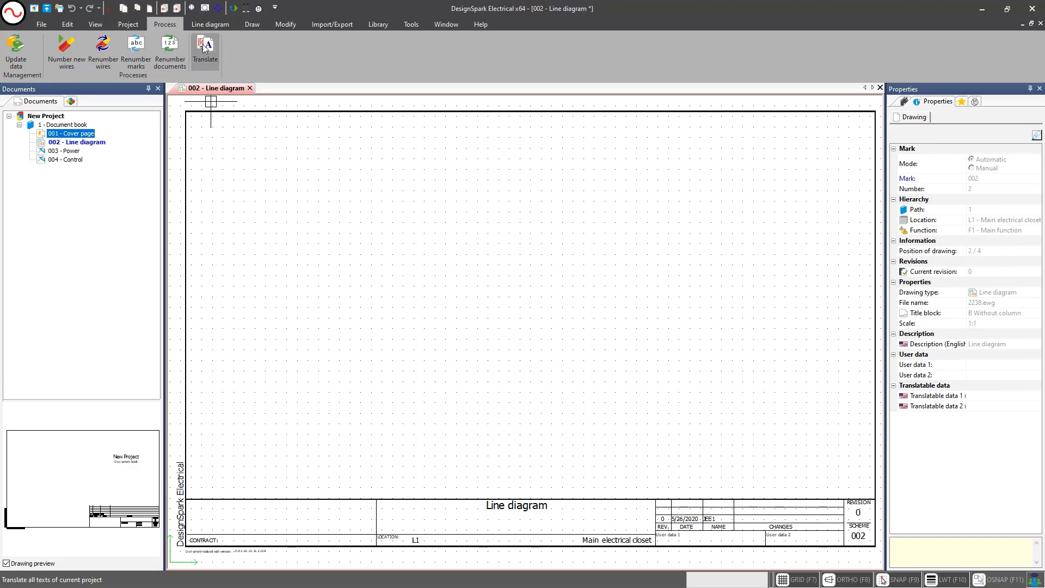
# - Switch back to the Line diagram ribbon tab
pyautogui.click(213, 26)
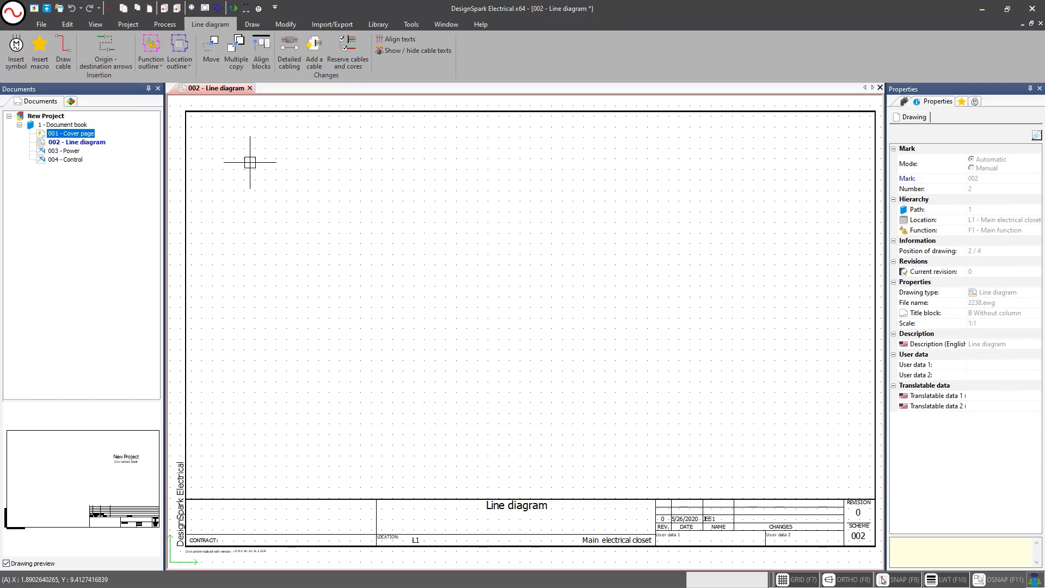
# - Insert a connector symbol on the line diagram, opening its properties as X1 in Connectors
pyautogui.click(19, 51)
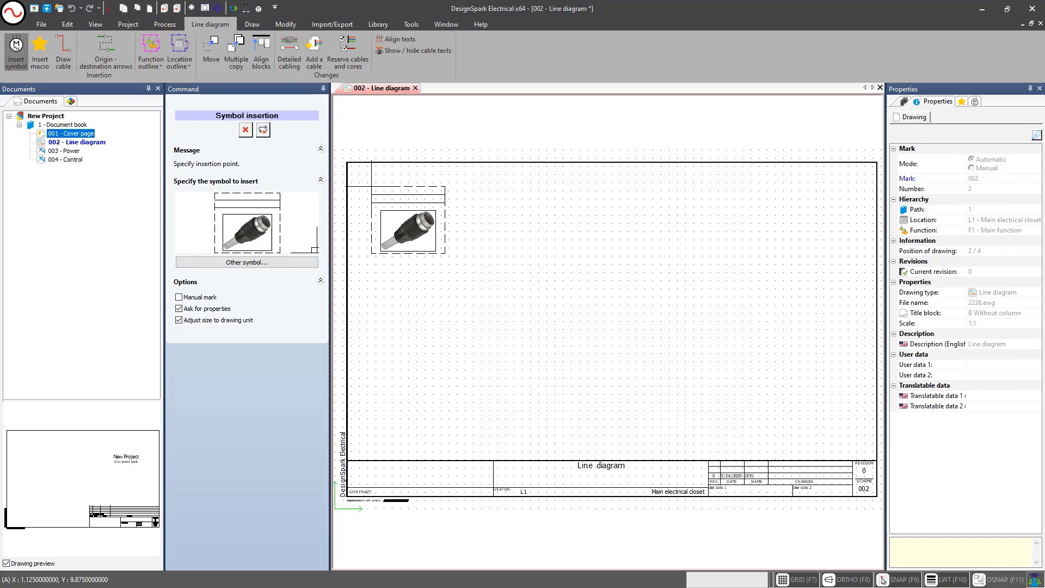
pyautogui.click(371, 187)
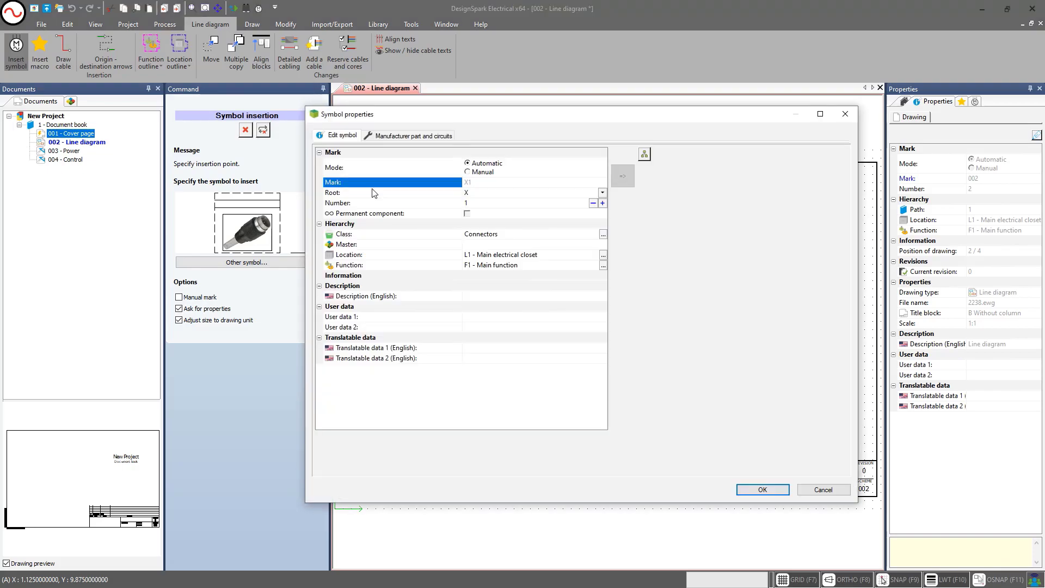
# - Enter 'Enclosure Power' as the English description and re-enter the connector's mark root letter
pyautogui.moveTo(431, 115); pyautogui.dragTo(397, 117)
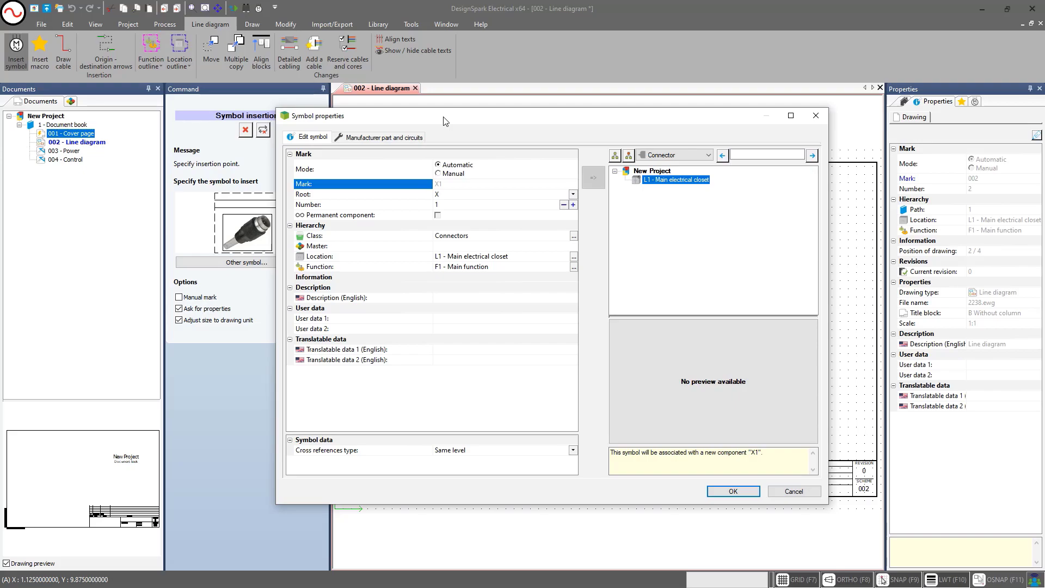
pyautogui.click(452, 298)
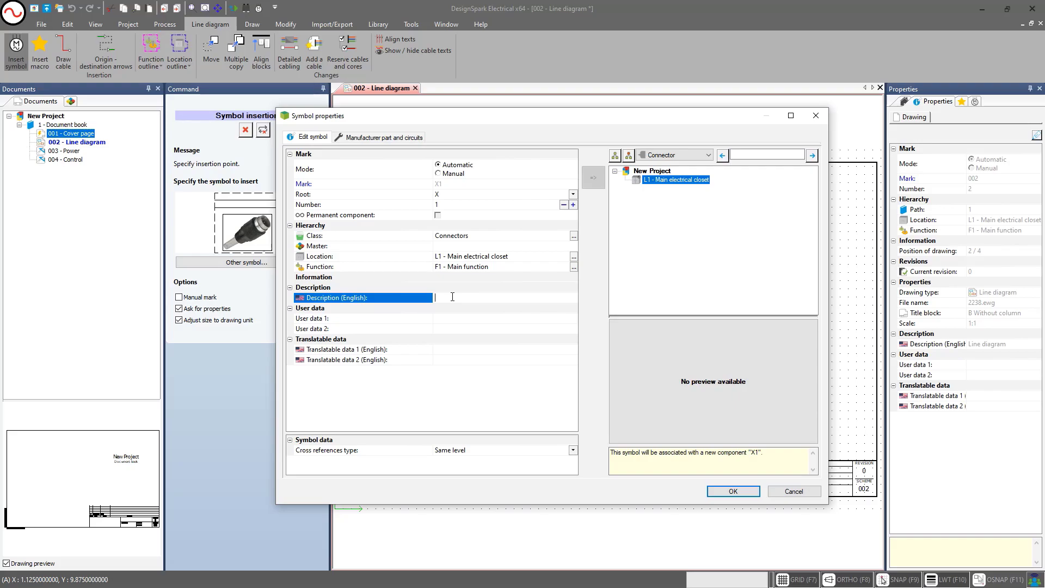
pyautogui.write('Enclosure Power')
pyautogui.click(444, 194)
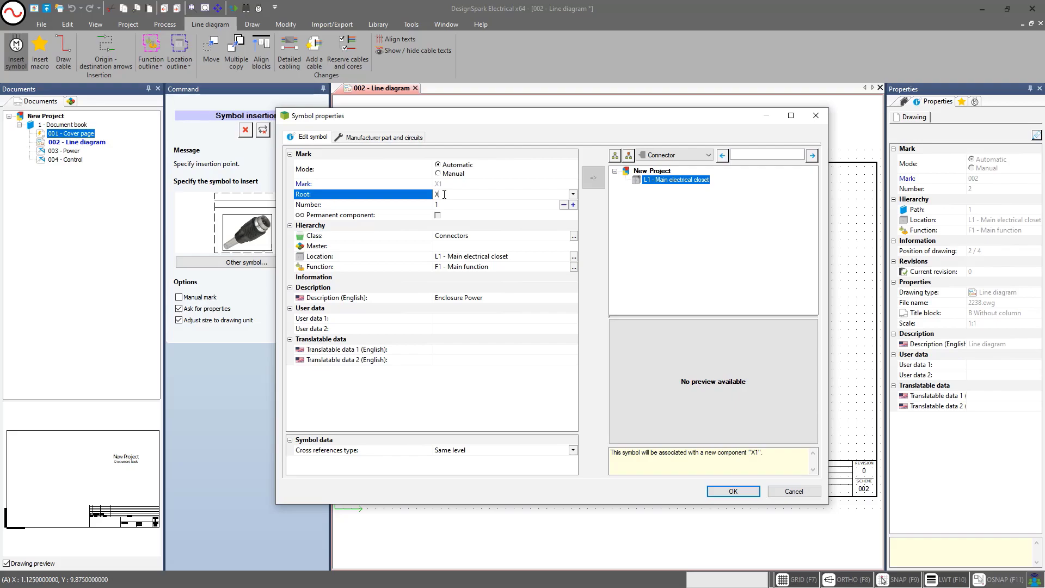
pyautogui.press('BackSpace')
pyautogui.write('P')
# - View the Manufacturer part and circuits tab and dismiss the blank new-part form
pyautogui.click(388, 138)
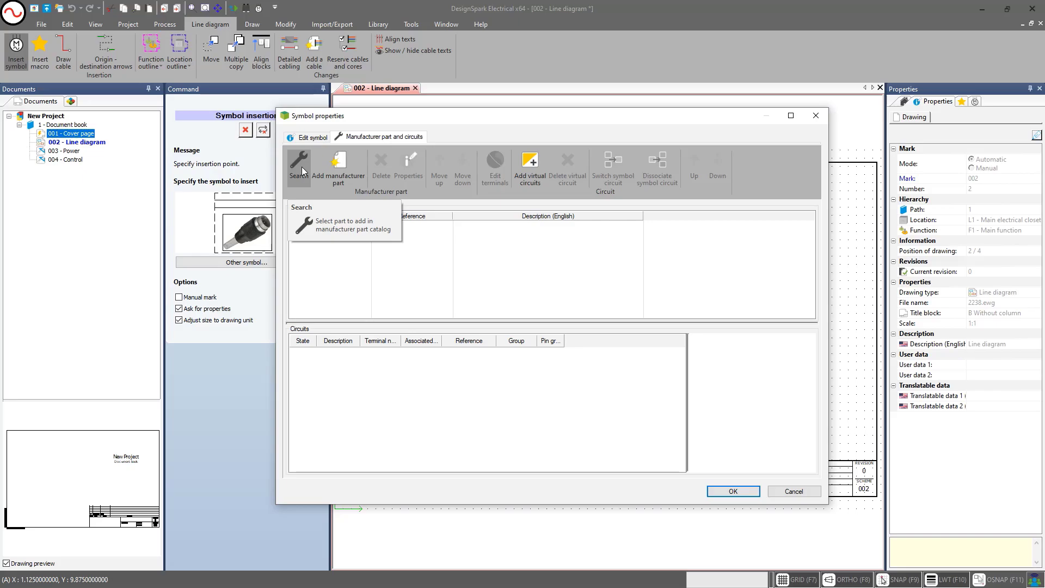
pyautogui.click(335, 164)
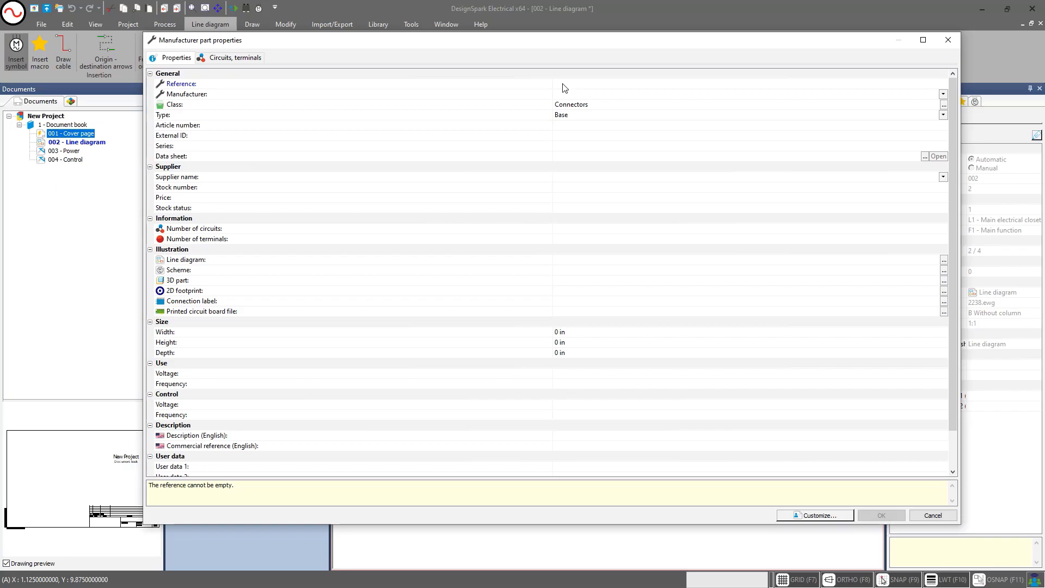
pyautogui.click(942, 41)
# - Open the manufacturer part search and filter by type Base and manufacturer JEE1
pyautogui.click(306, 155)
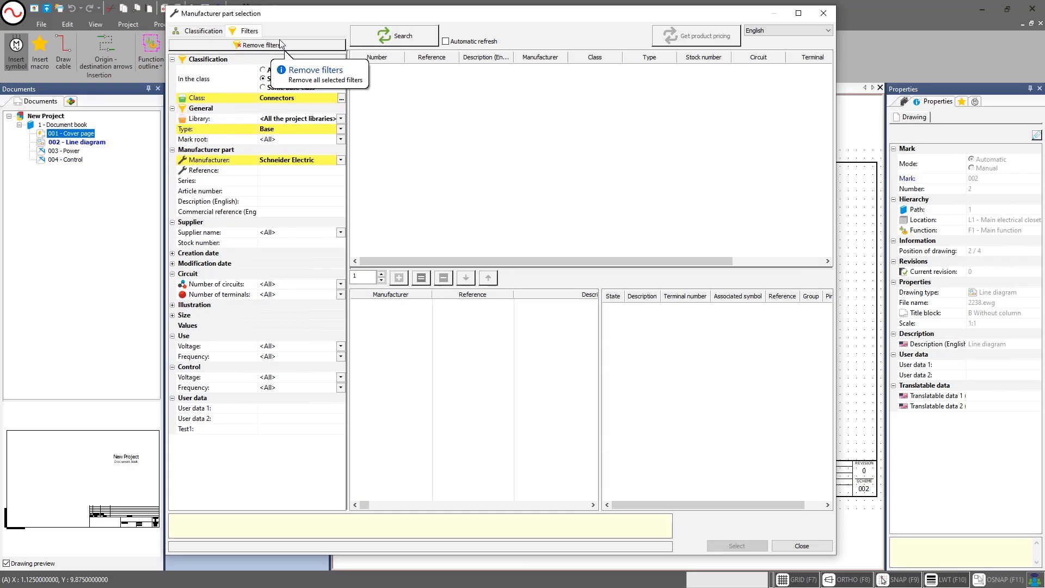
pyautogui.click(201, 31)
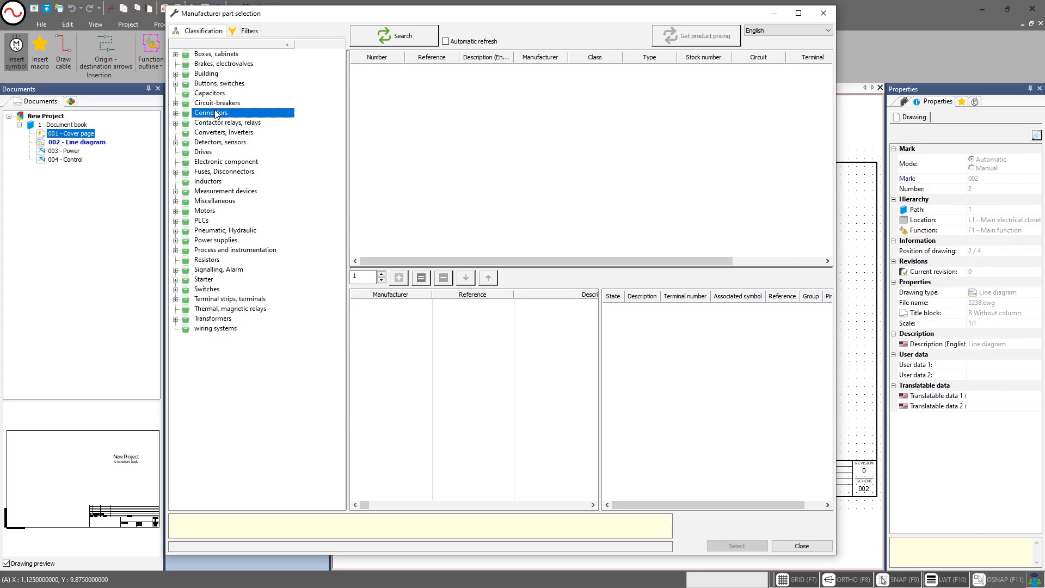
pyautogui.click(246, 32)
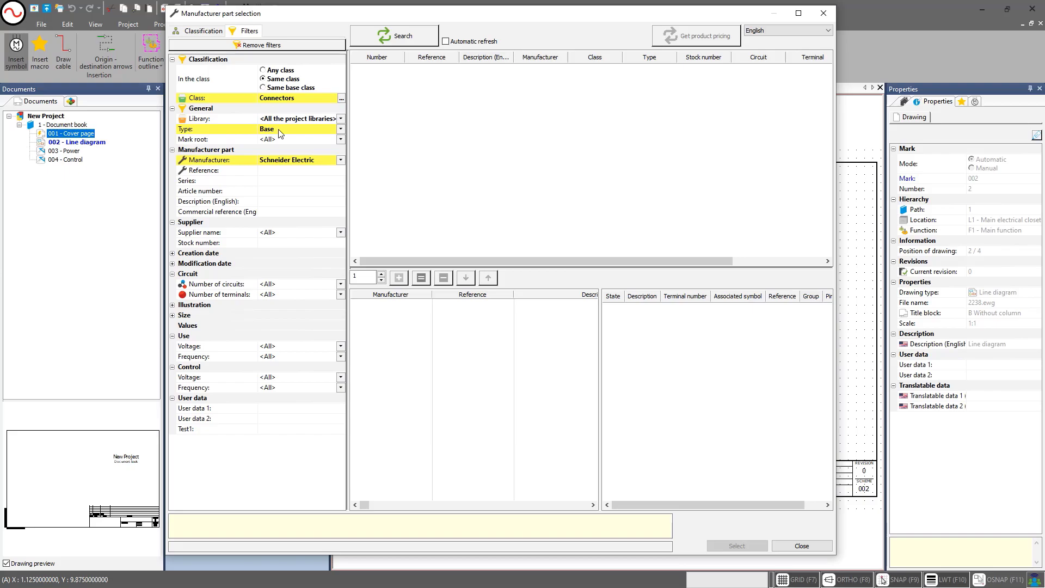
pyautogui.click(340, 129)
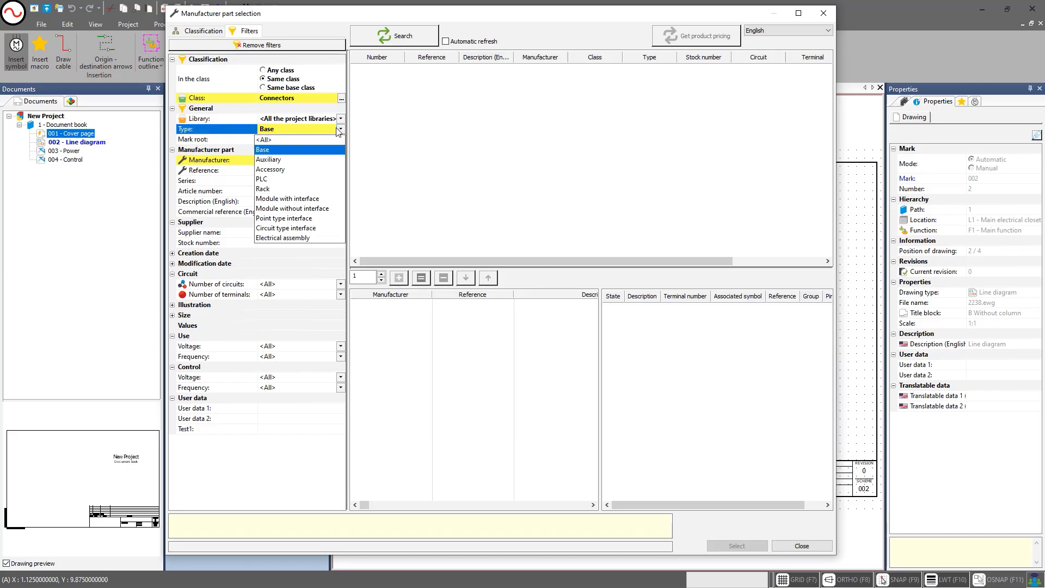
pyautogui.click(302, 150)
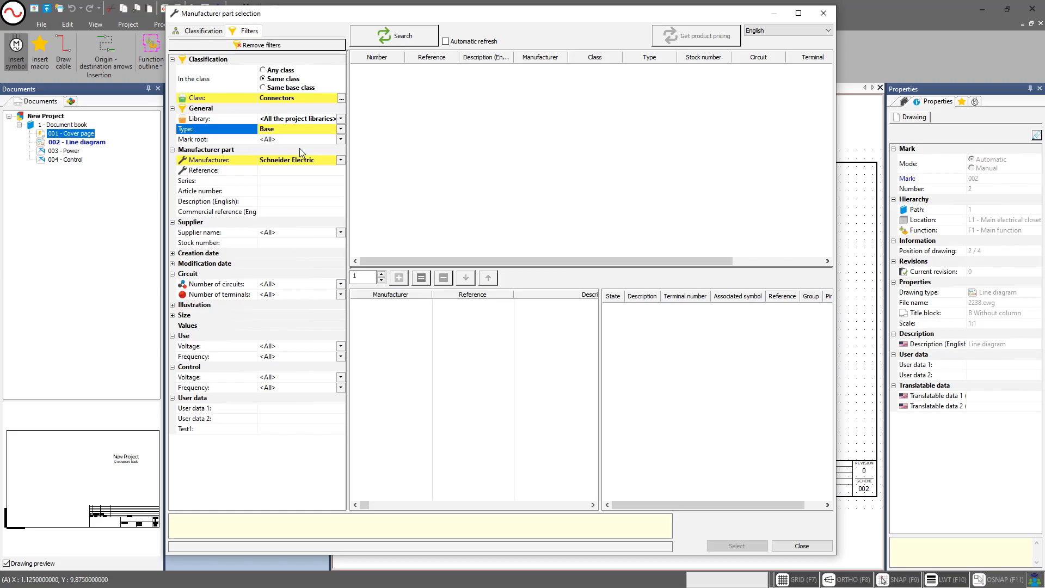
pyautogui.click(340, 160)
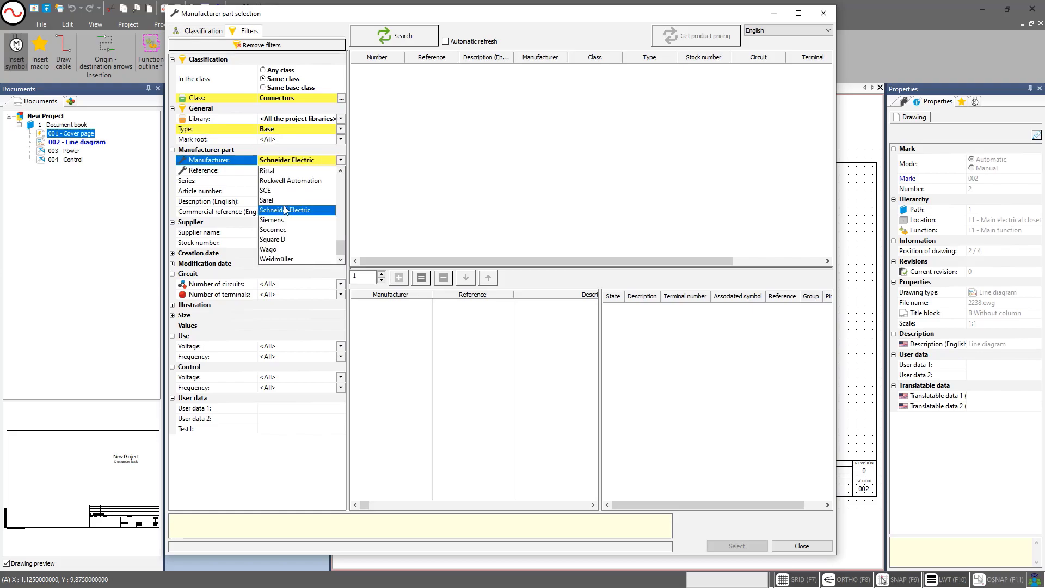
pyautogui.scroll(3, 284, 207)
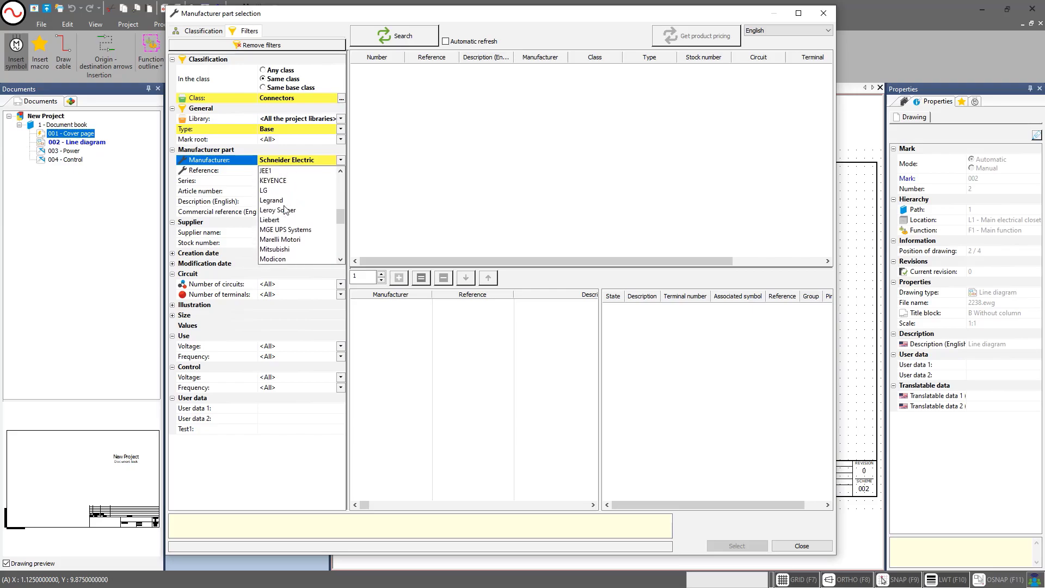
pyautogui.scroll(3, 283, 191)
pyautogui.click(274, 200)
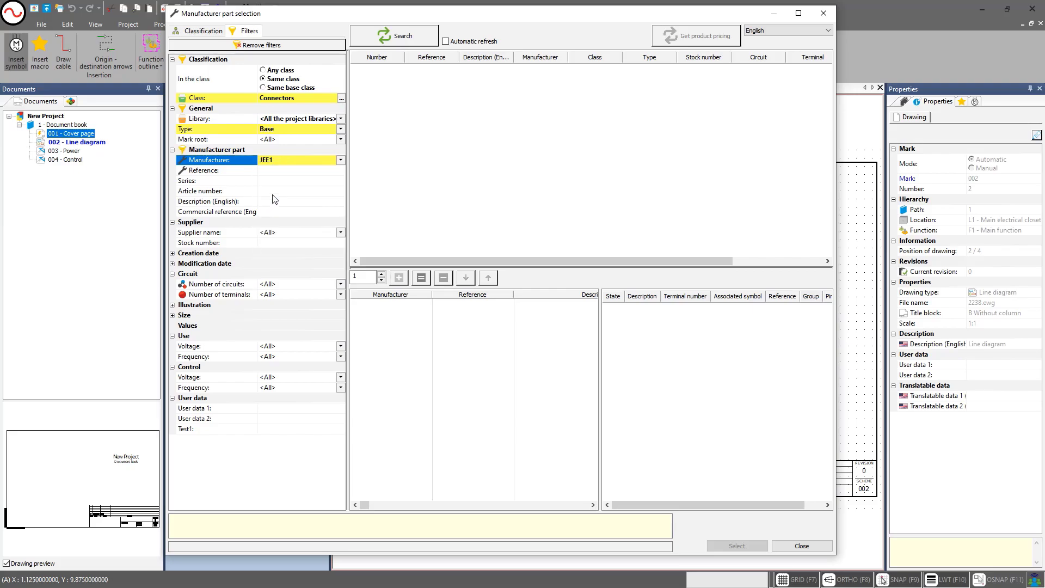
# - Search, add part 123 JEE1 to the selection and confirm it
pyautogui.click(399, 41)
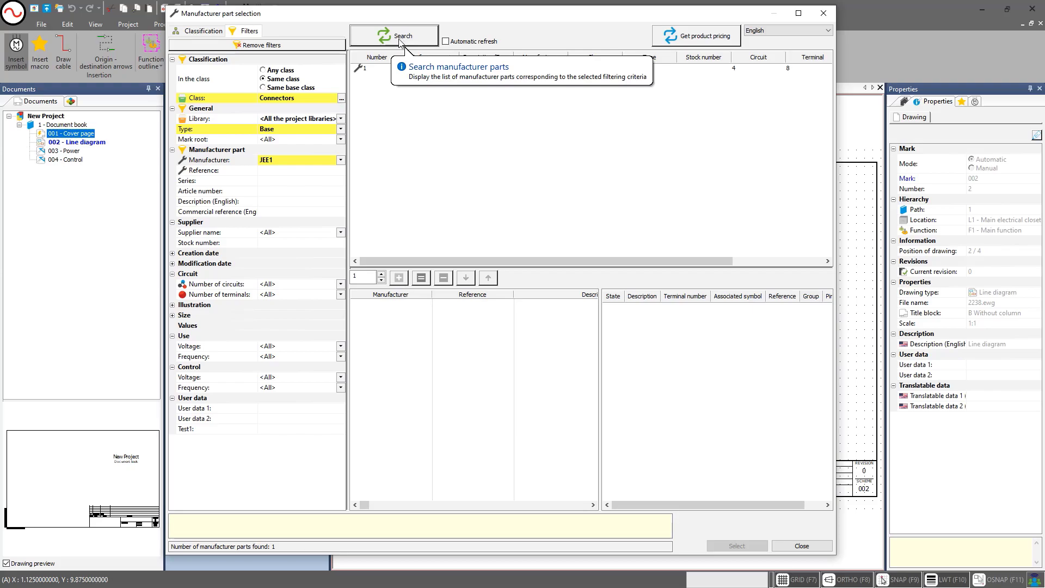
pyautogui.click(445, 69)
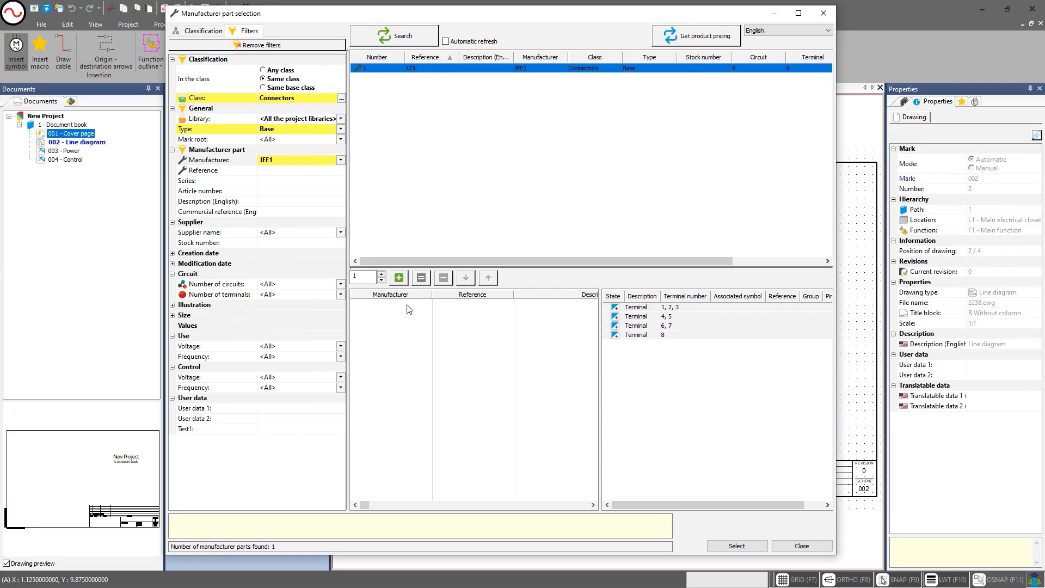
pyautogui.click(399, 278)
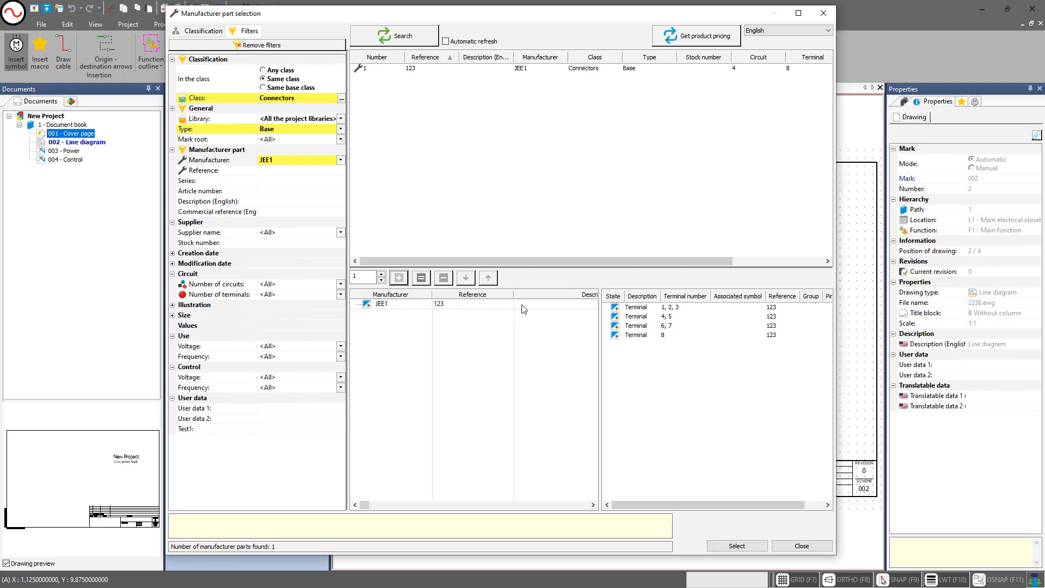
pyautogui.click(729, 547)
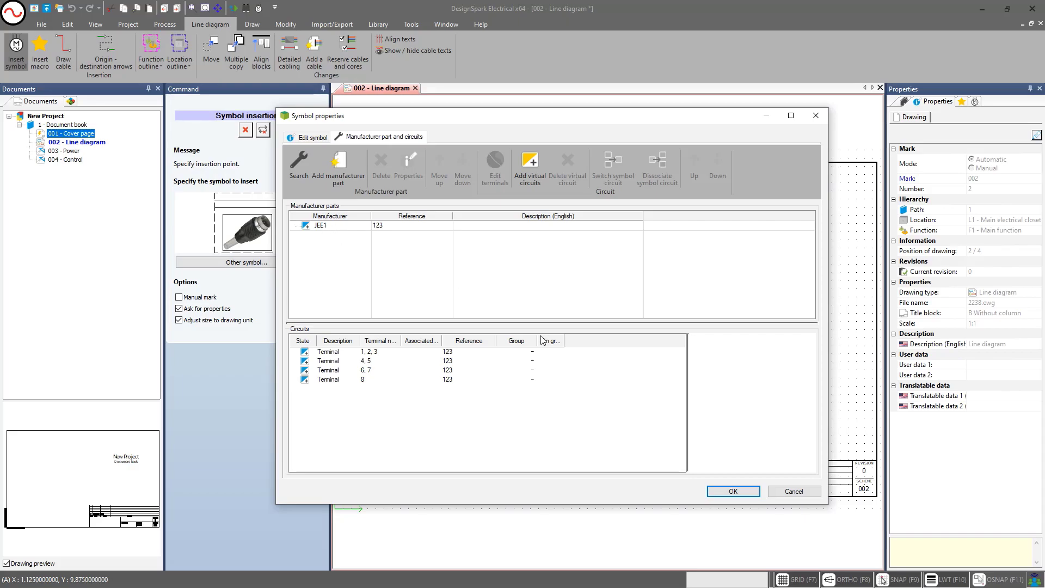
# - Accept the symbol properties to place X1, then expand =F1-X1 in the Components tree
pyautogui.click(733, 491)
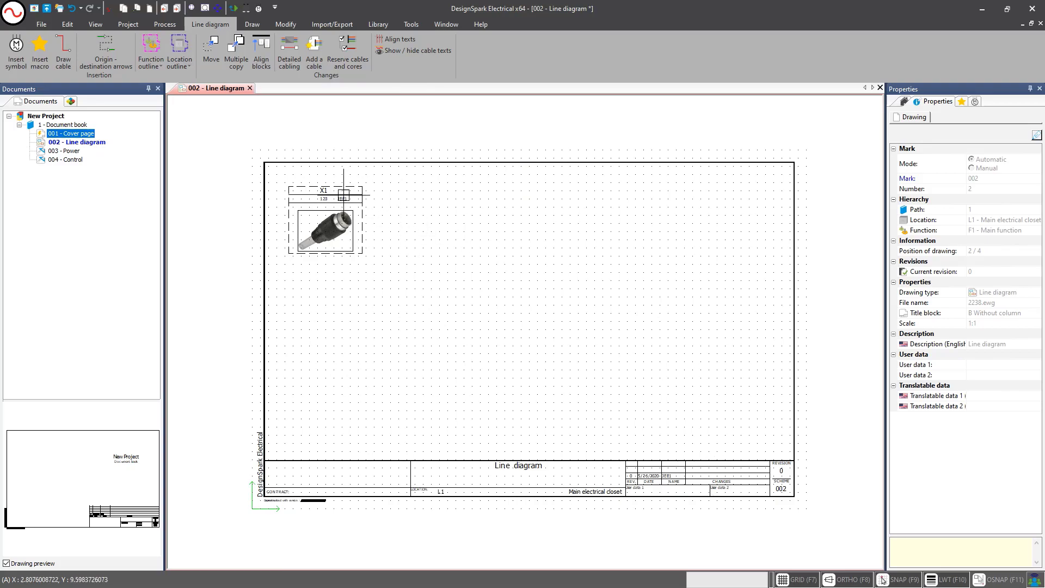
pyautogui.scroll(5, 354, 196)
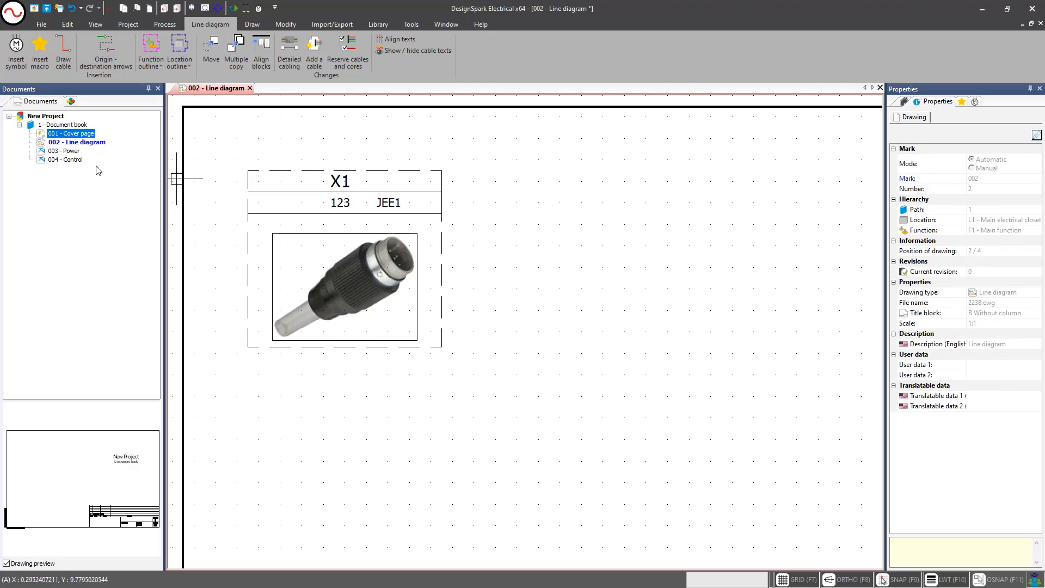
pyautogui.click(70, 101)
pyautogui.click(29, 134)
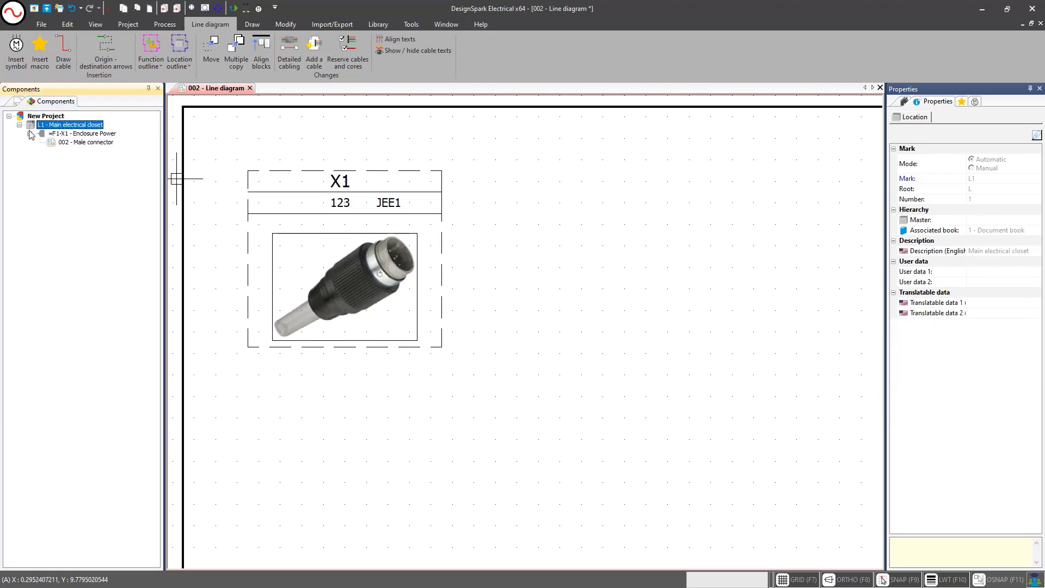
# - Copy connector X1 with Ctrl+C/Ctrl+V and drop the duplicate to its right
pyautogui.click(67, 143)
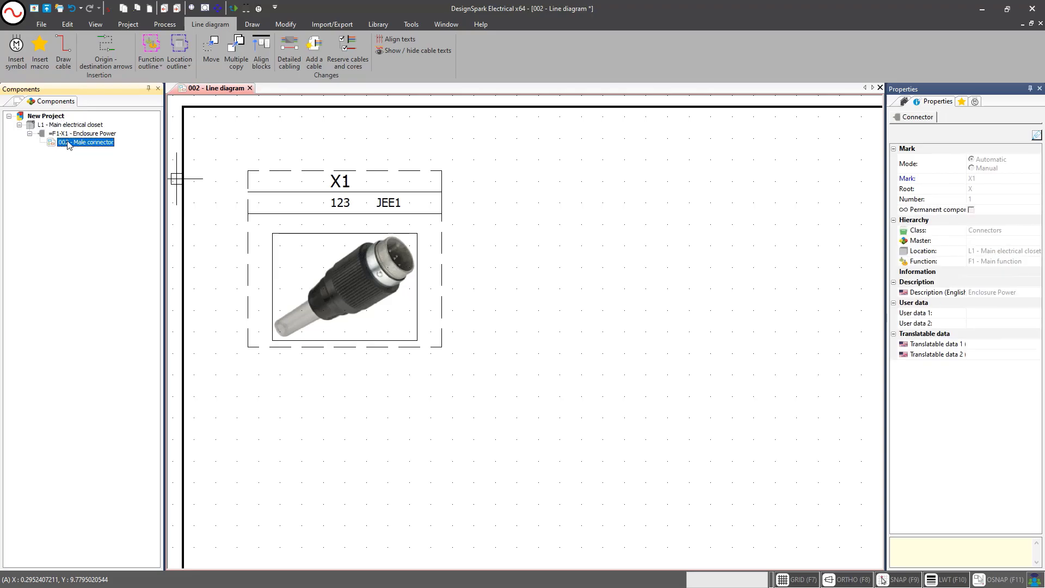
pyautogui.click(299, 133)
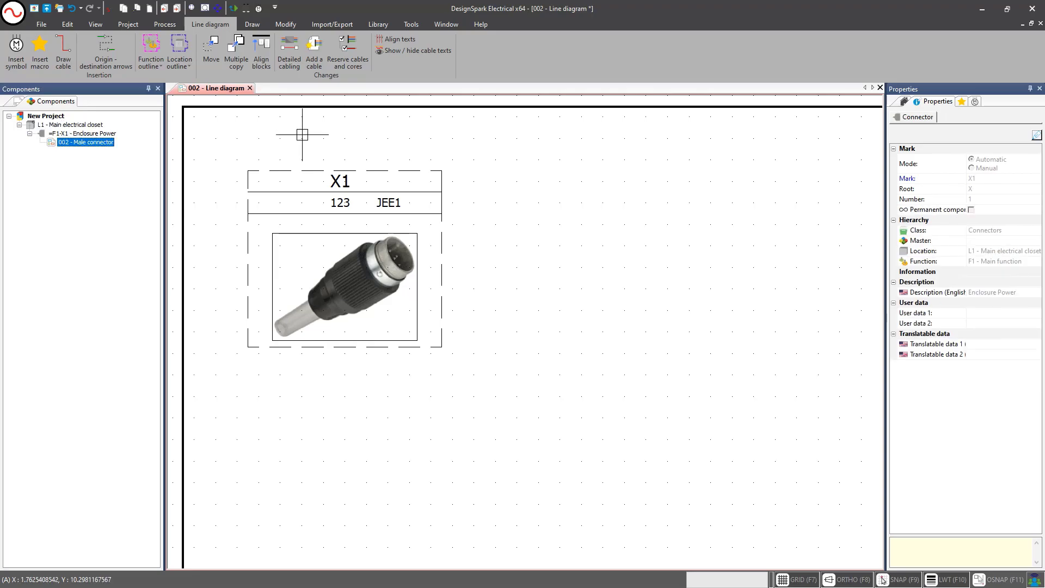
pyautogui.scroll(-3, 304, 134)
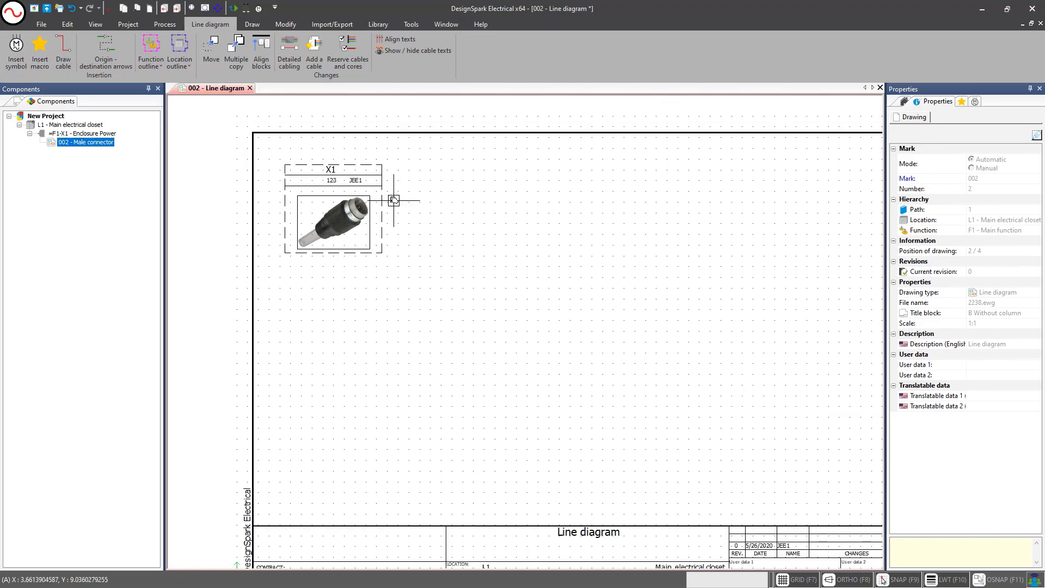
pyautogui.scroll(-2, 334, 187)
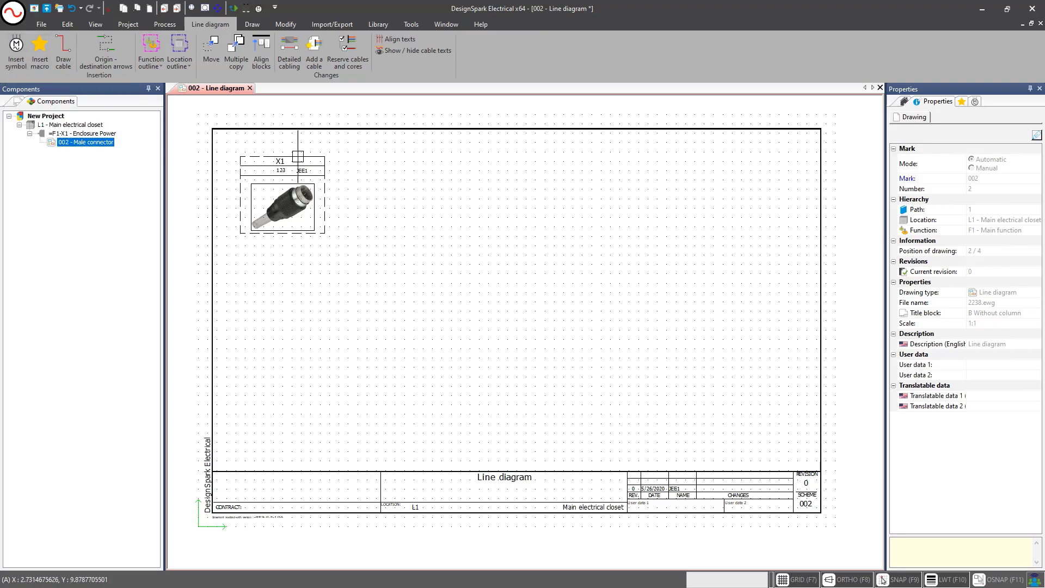
pyautogui.click(309, 153)
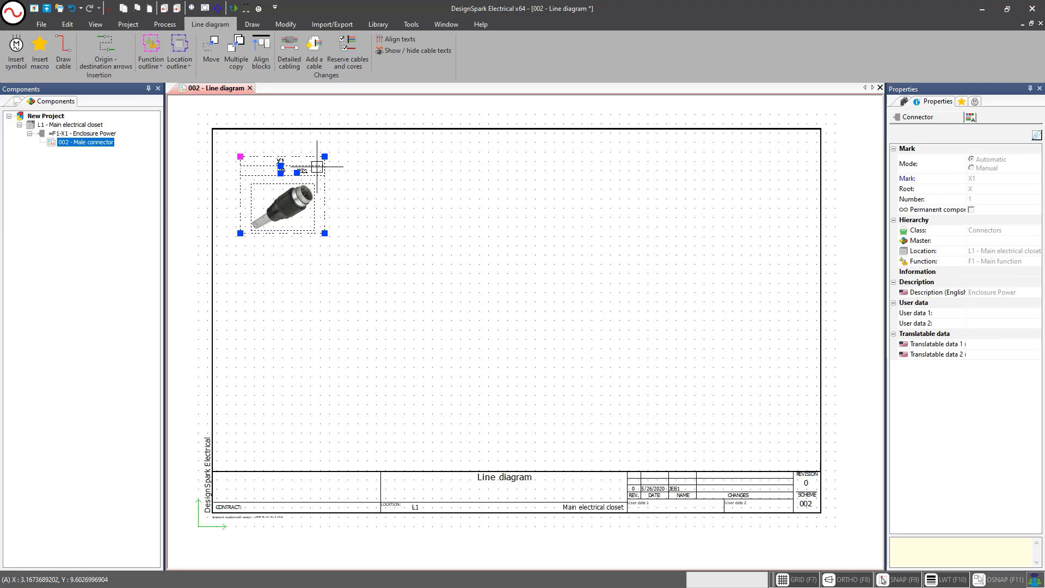
pyautogui.hotkey('ctrl', 'c')
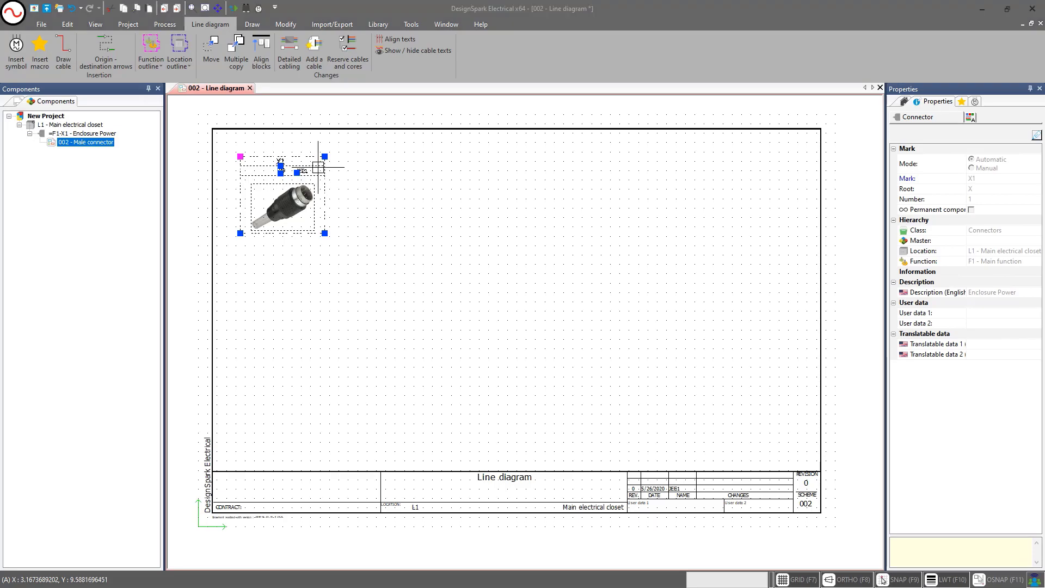
pyautogui.hotkey('ctrl', 'v')
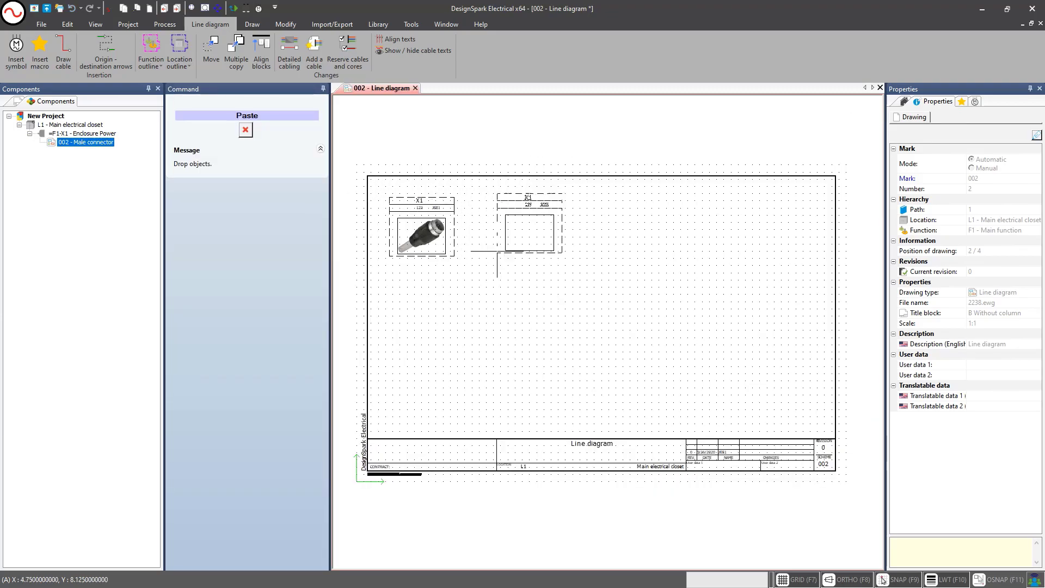
pyautogui.click(519, 255)
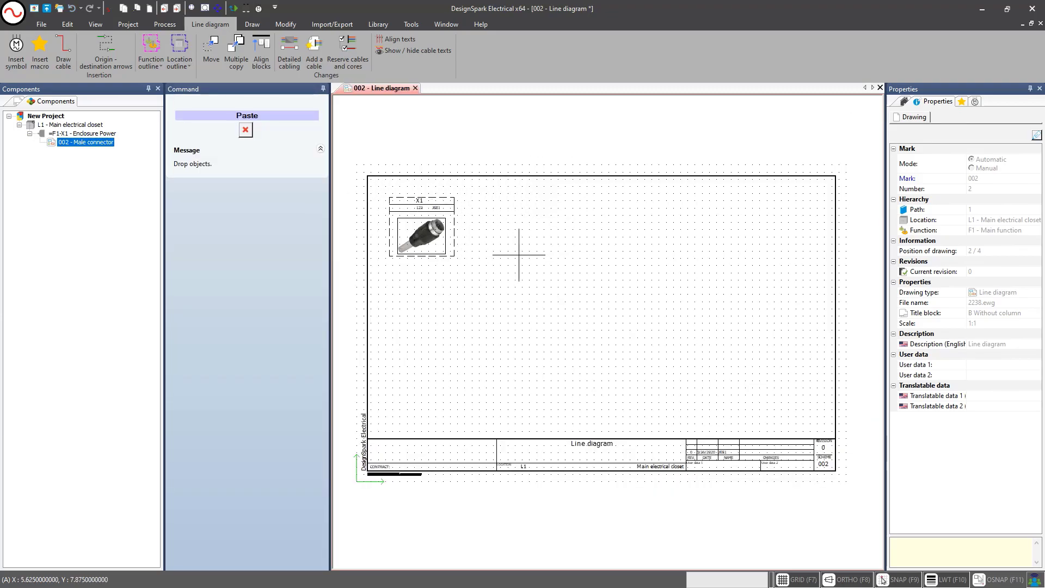
# - Select =F1-X1 and =F1-X2 in the Components tree, expand =F1-X2, then deselect the sheet
pyautogui.scroll(2, 401, 224)
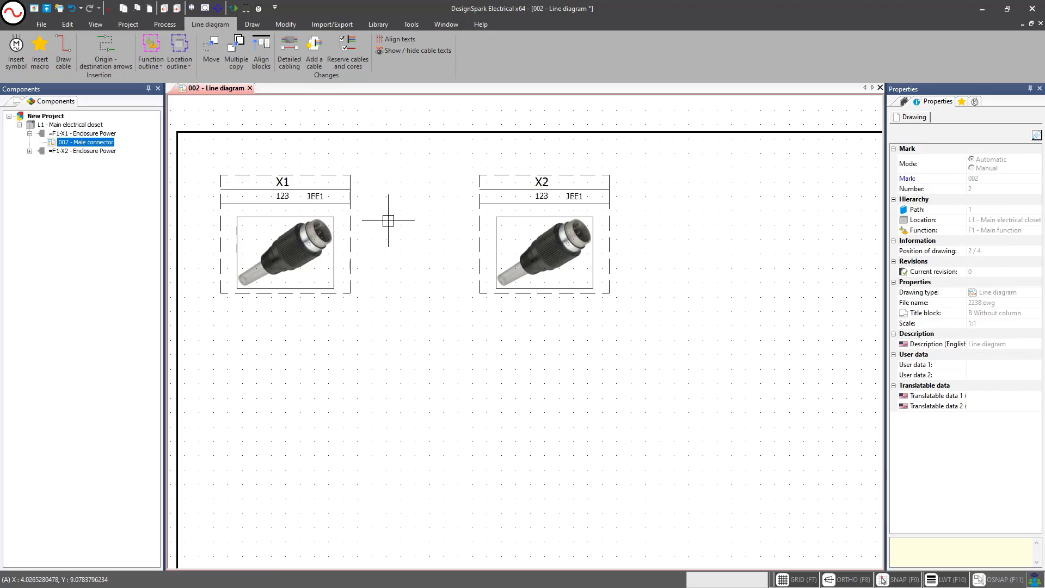
pyautogui.scroll(2, 390, 217)
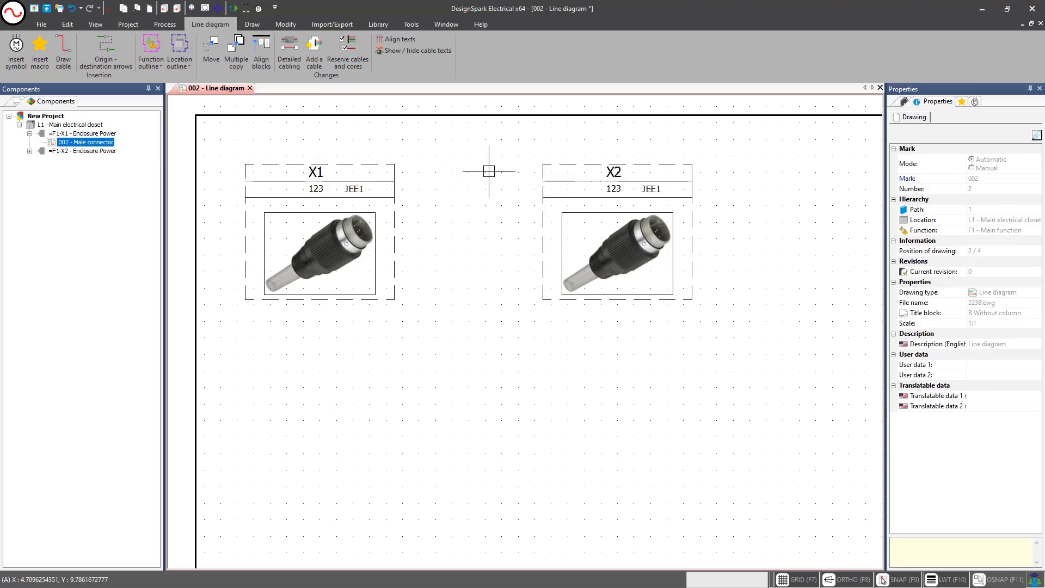
pyautogui.click(60, 133)
pyautogui.click(58, 151)
pyautogui.click(29, 150)
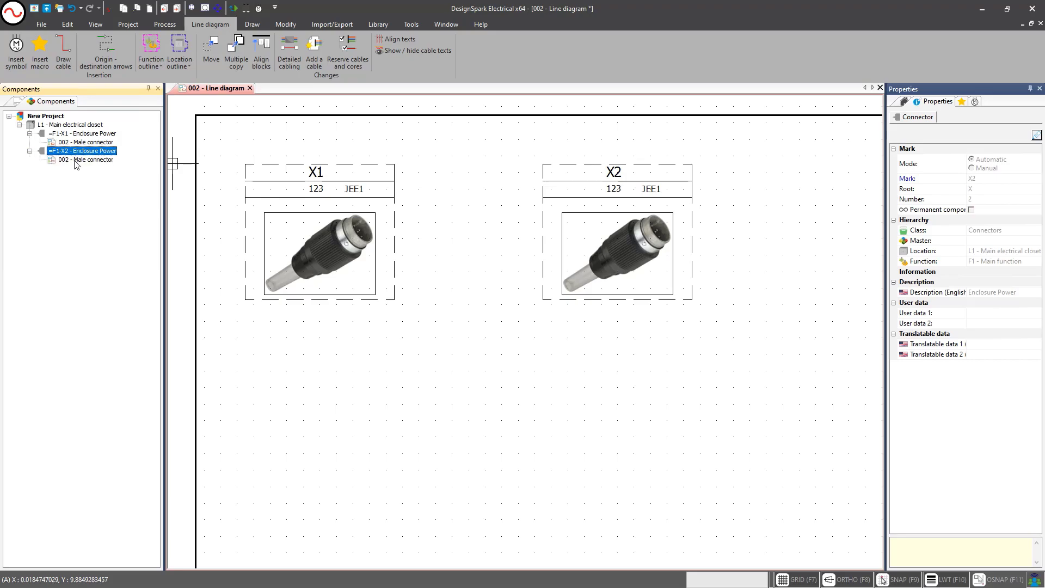
pyautogui.click(396, 150)
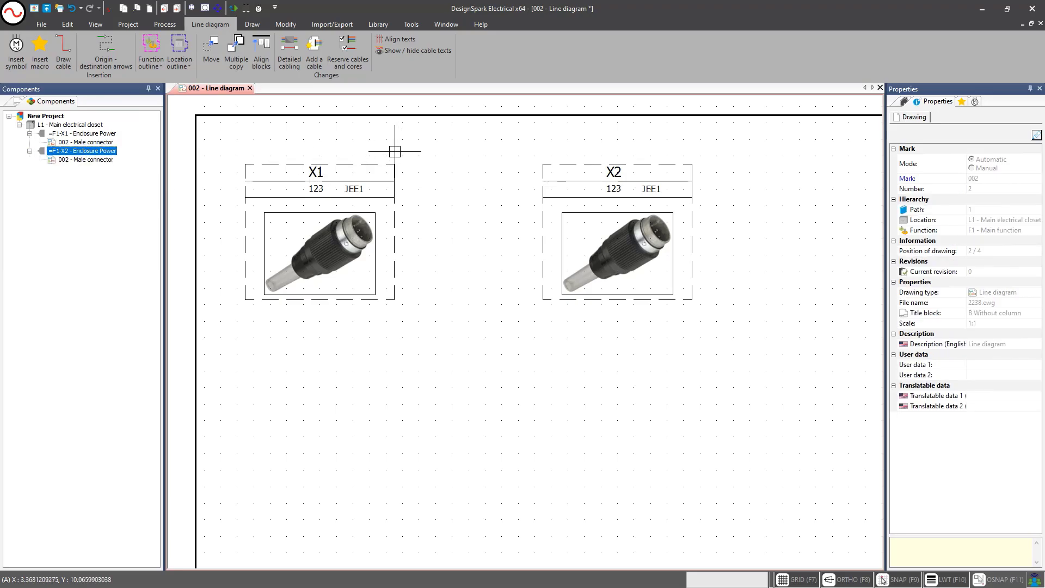
# - Cancel the cable tool, then drag connector X2 further right to widen its gap from X1
pyautogui.click(63, 61)
pyautogui.press('Escape')
pyautogui.moveTo(511, 209); pyautogui.dragTo(422, 210, button='middle')
pyautogui.moveTo(629, 152); pyautogui.dragTo(415, 304)
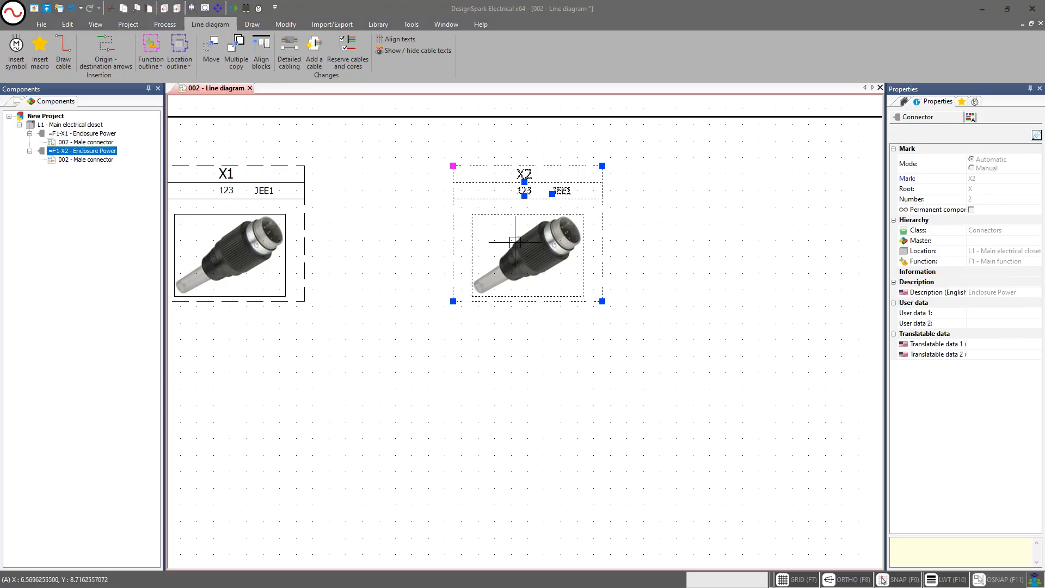
pyautogui.keyDown('ctrl'); pyautogui.moveTo(602, 244); pyautogui.dragTo(762, 249); pyautogui.keyUp('ctrl')
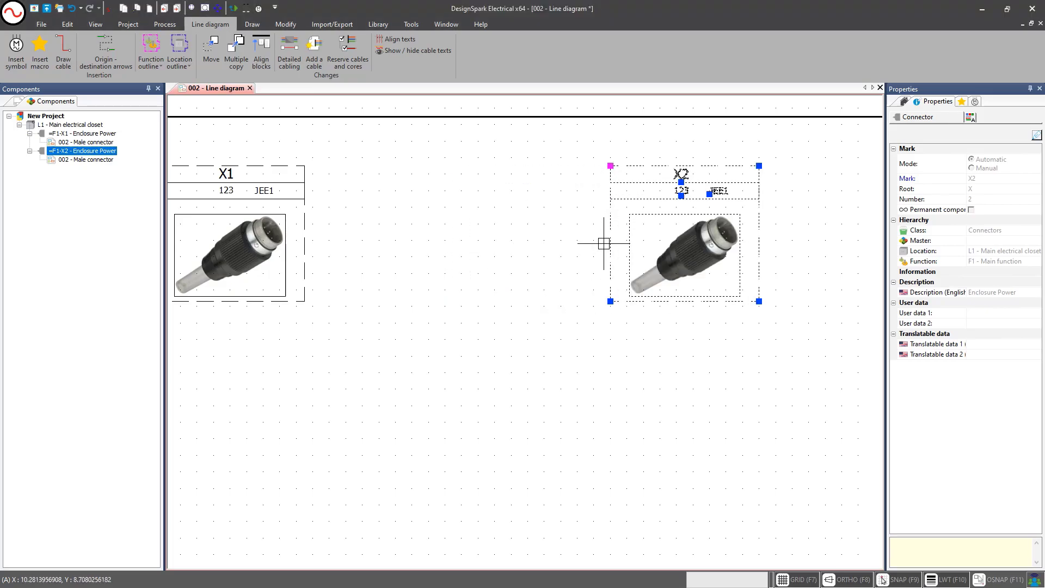
pyautogui.moveTo(479, 263); pyautogui.dragTo(569, 262, button='middle')
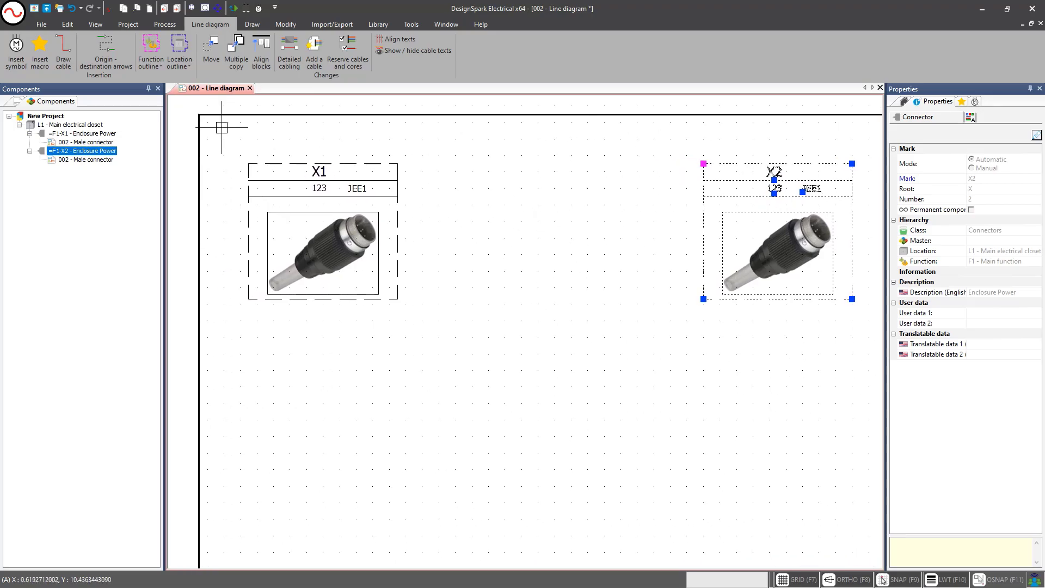
# - Start a new F01 Red cable with grid snapping (F9) and object snapping turned off
pyautogui.click(65, 55)
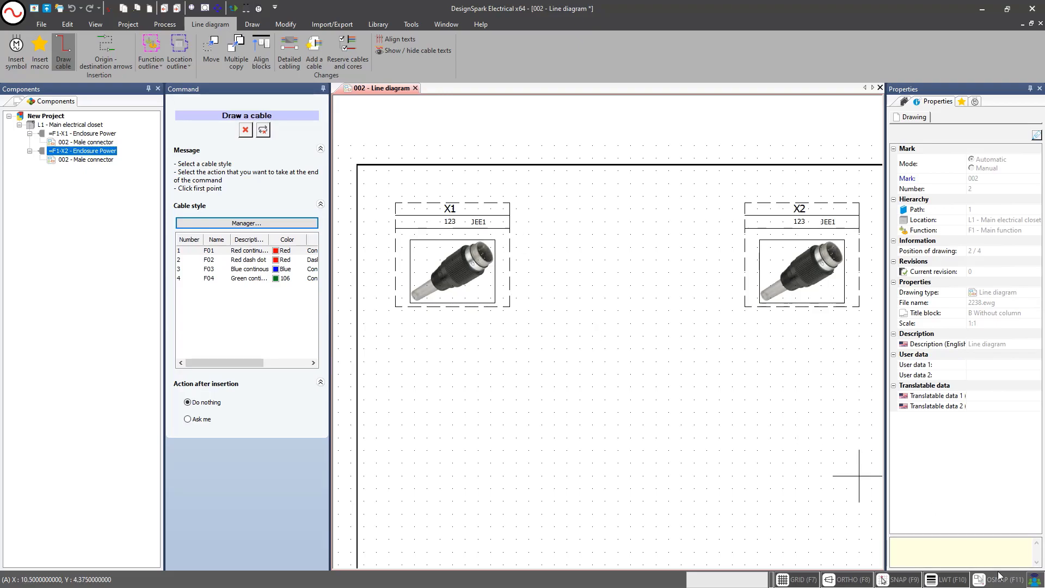
pyautogui.scroll(4, 503, 215)
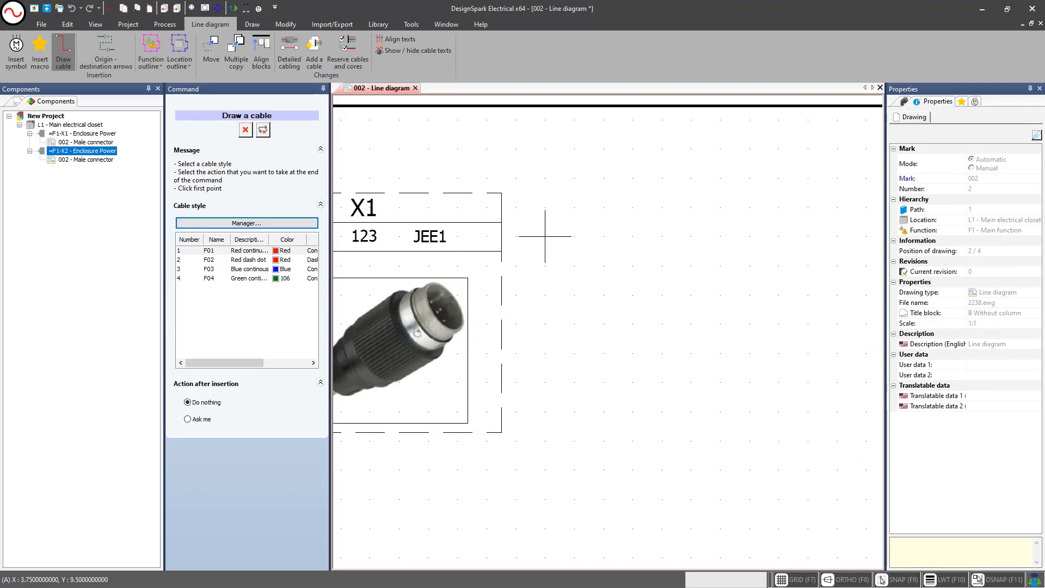
pyautogui.scroll(1, 539, 218)
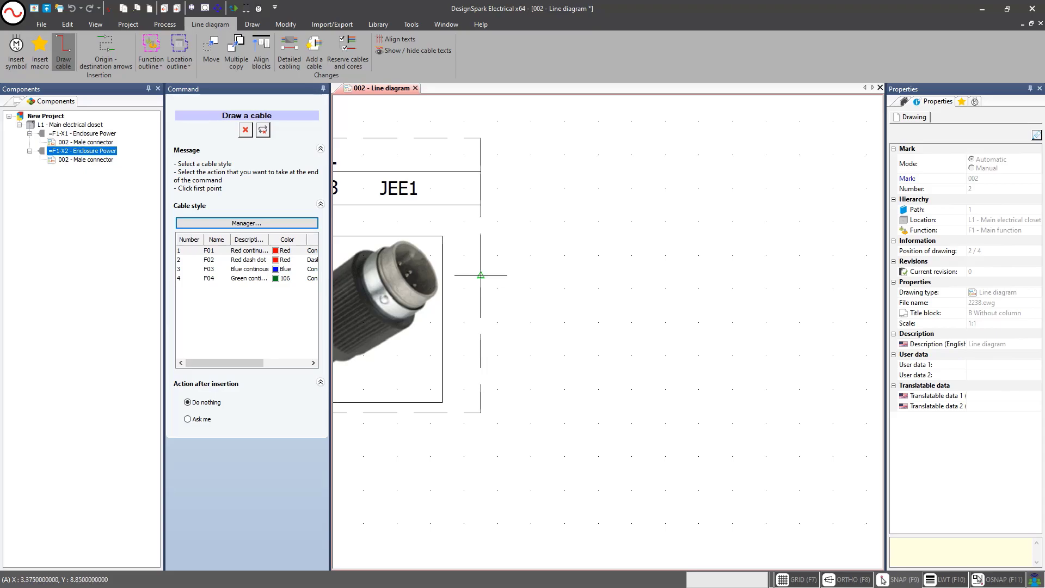
pyautogui.press('F9')
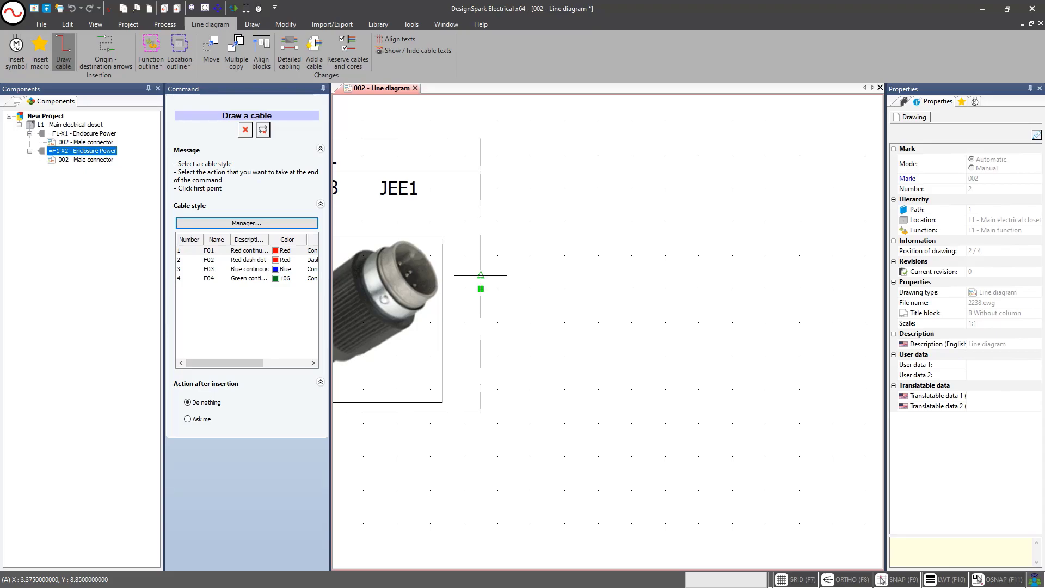
pyautogui.scroll(-2, 506, 294)
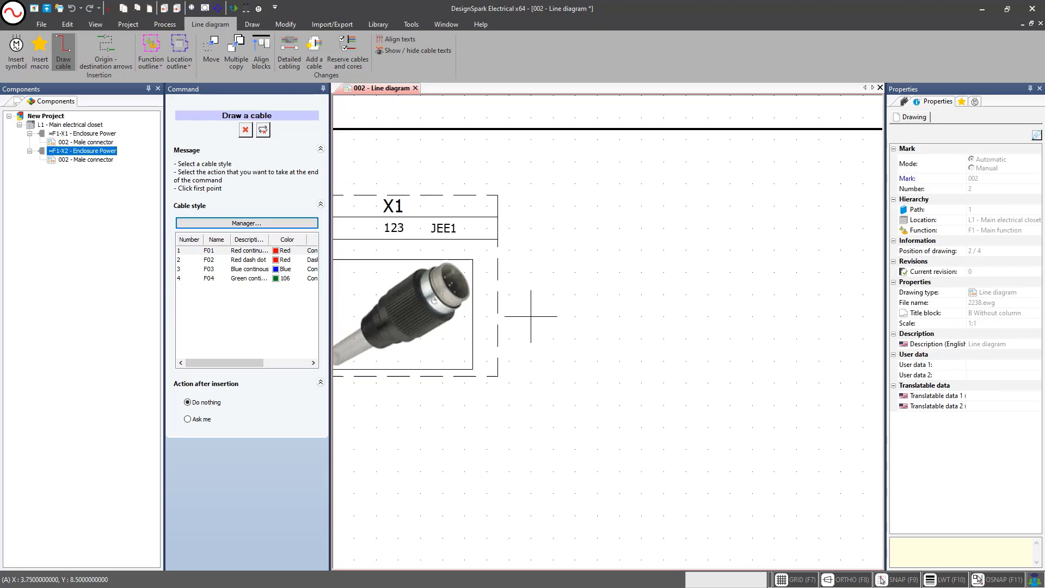
pyautogui.scroll(-1, 509, 300)
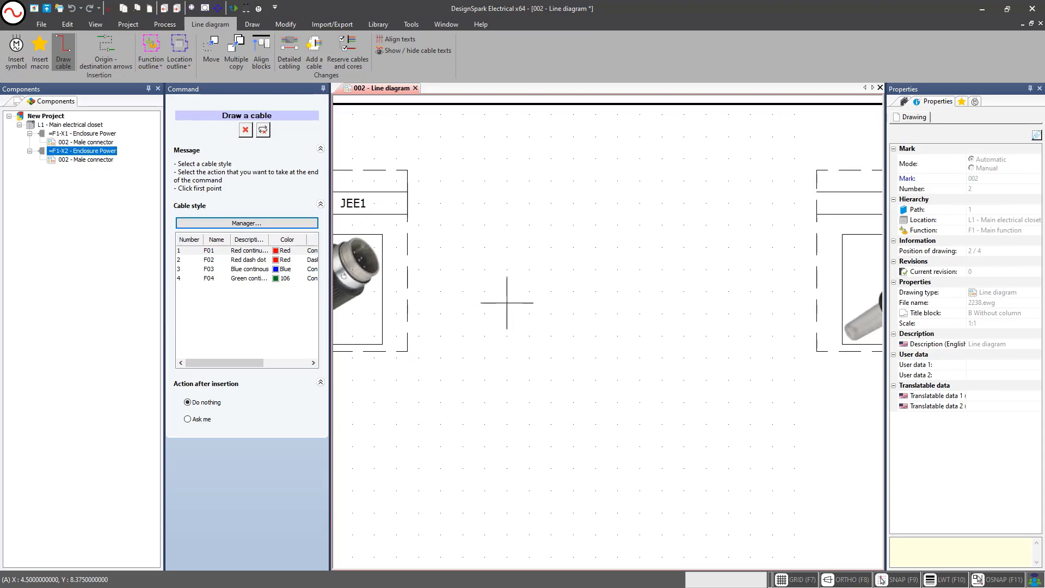
pyautogui.click(995, 580)
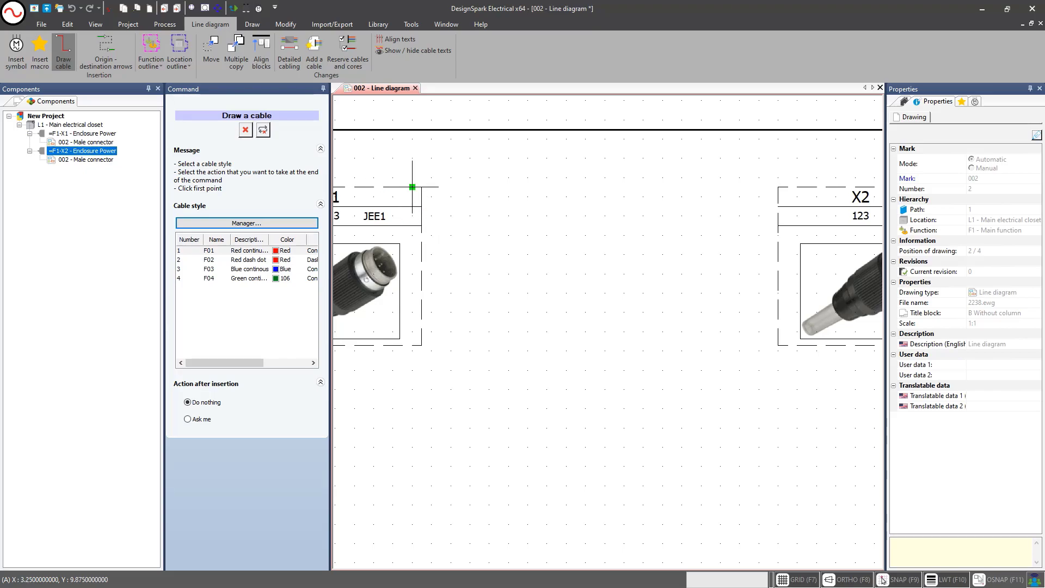
# - Draw the cable from X1's right edge to X2's left edge, then recentre the view
pyautogui.click(421, 274)
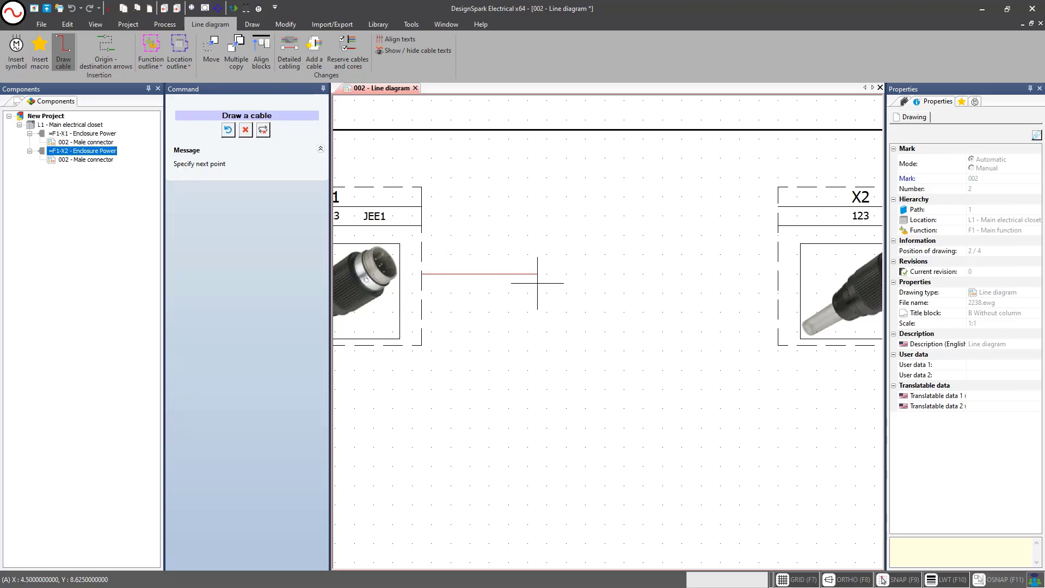
pyautogui.click(778, 274)
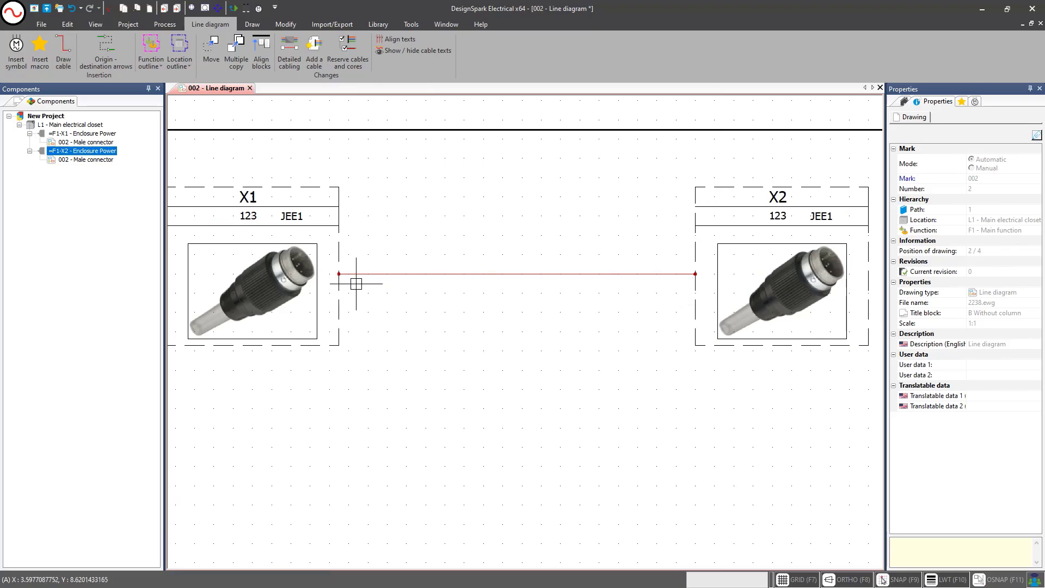
pyautogui.scroll(3, 355, 284)
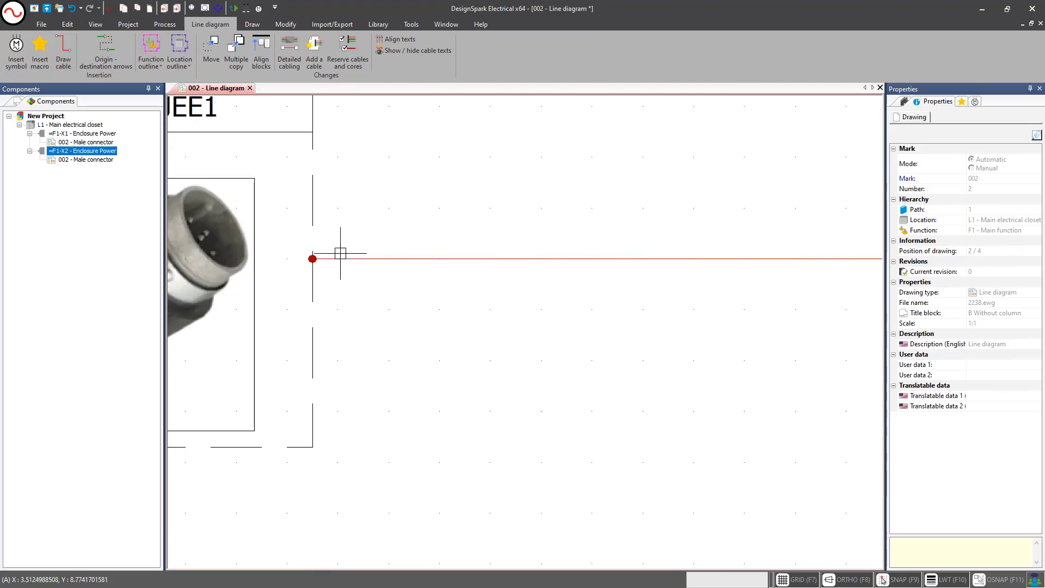
pyautogui.scroll(-3, 427, 205)
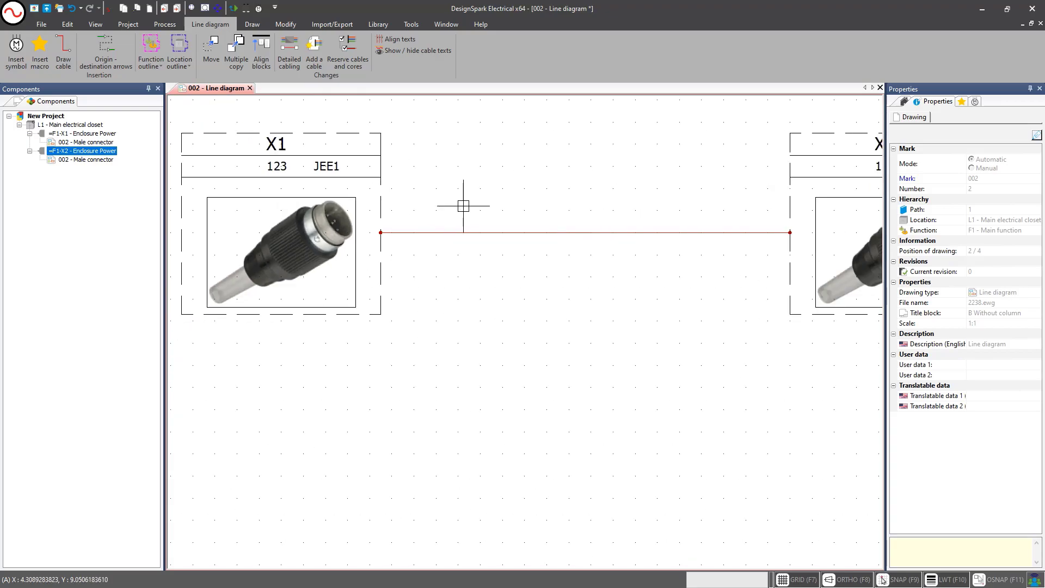
pyautogui.moveTo(490, 198)
pyautogui.mouseDown(button='middle')
pyautogui.moveTo(504, 187)
pyautogui.moveTo(518, 205)
pyautogui.mouseUp(button='middle')
pyautogui.scroll(-2, 552, 194)
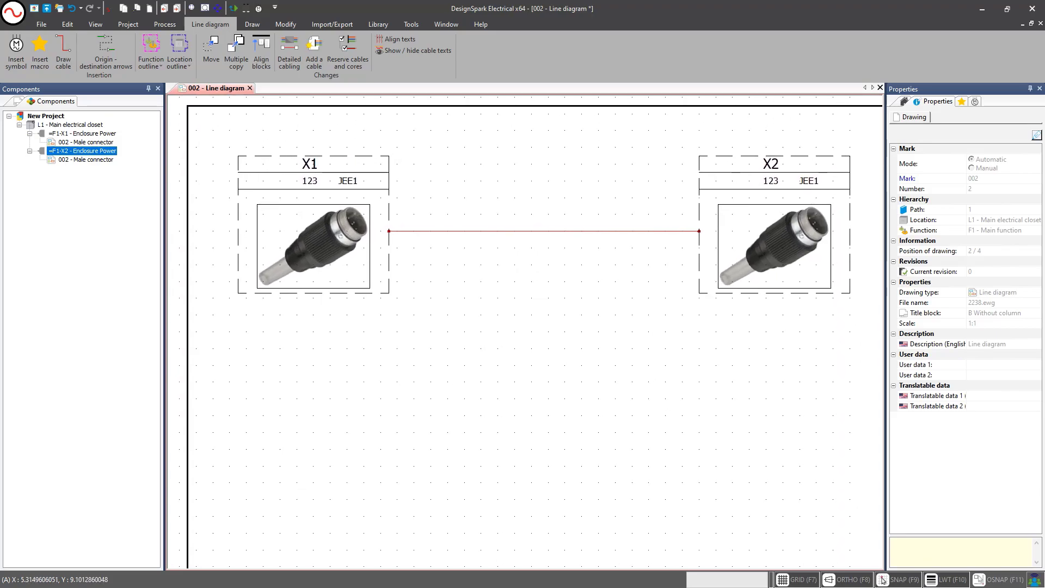
# - Open Reserve cables and cores for the red X1–X2 cable
pyautogui.click(551, 233)
pyautogui.rightClick(551, 232)
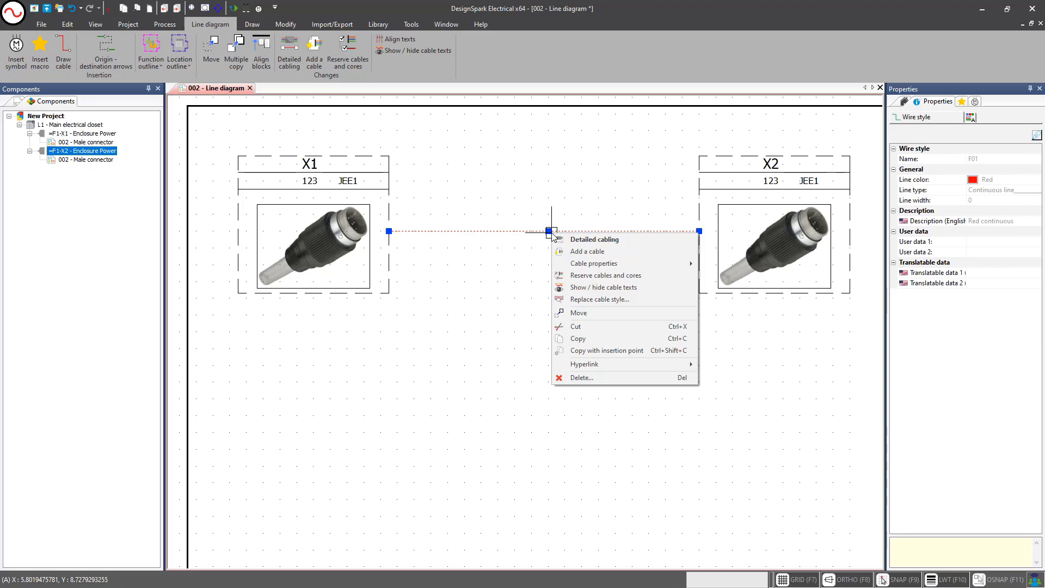
pyautogui.click(587, 278)
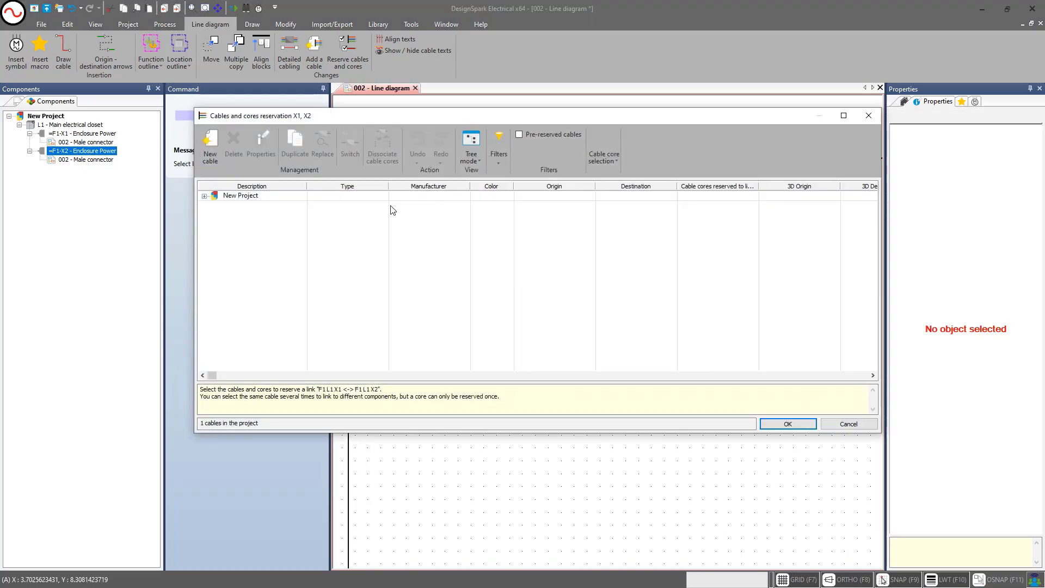
# - Delete existing cable W1 from New Project and bring up the cable references catalogue
pyautogui.click(204, 196)
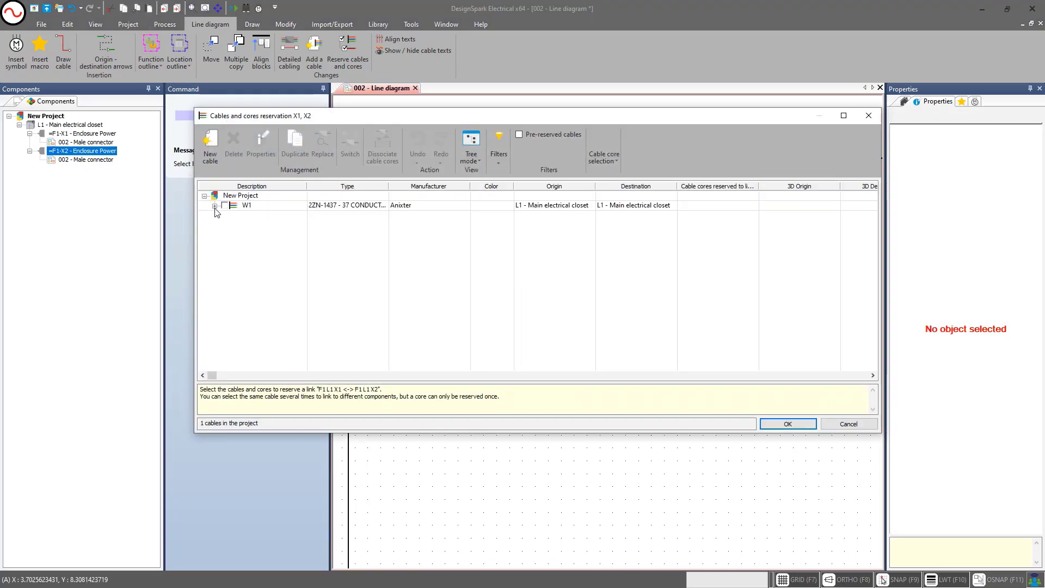
pyautogui.click(245, 207)
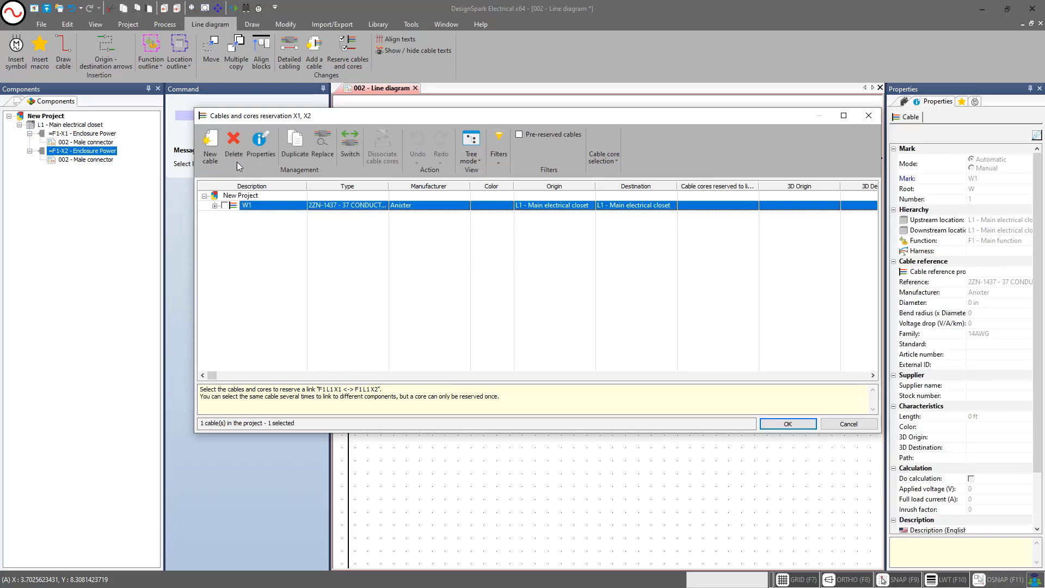
pyautogui.click(236, 155)
pyautogui.click(549, 300)
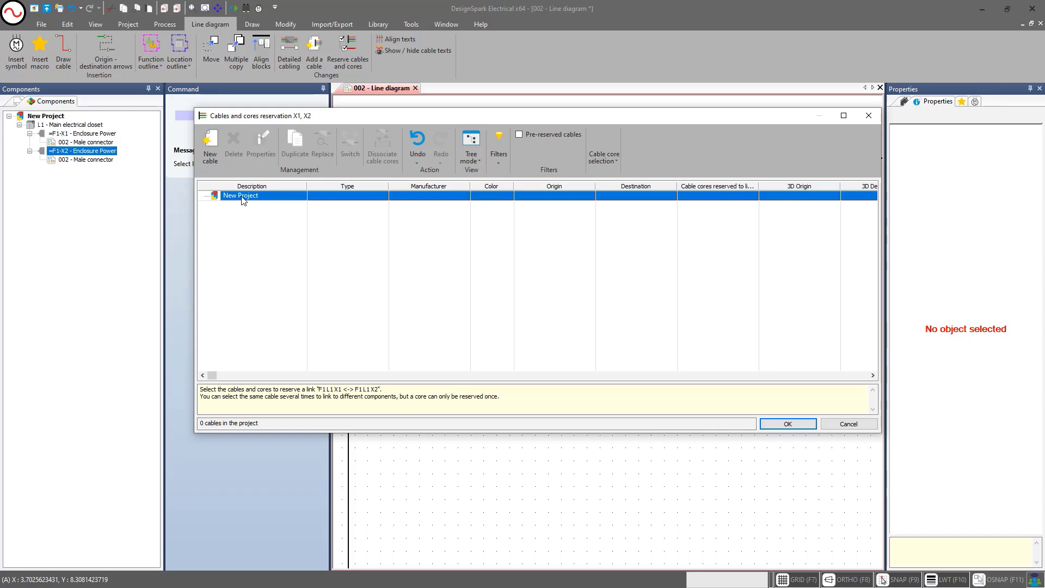
pyautogui.click(211, 148)
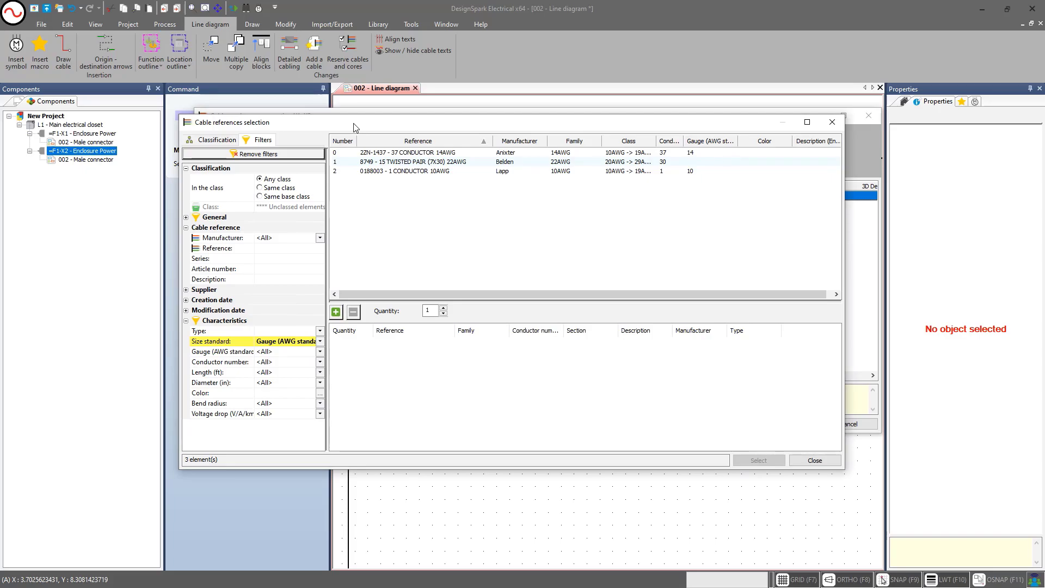
# - Add the Anixter 2ZN-1437 - 37 CONDUCTOR 14AWG reference as new cable W1 and select it
pyautogui.click(386, 155)
pyautogui.doubleClick(386, 156)
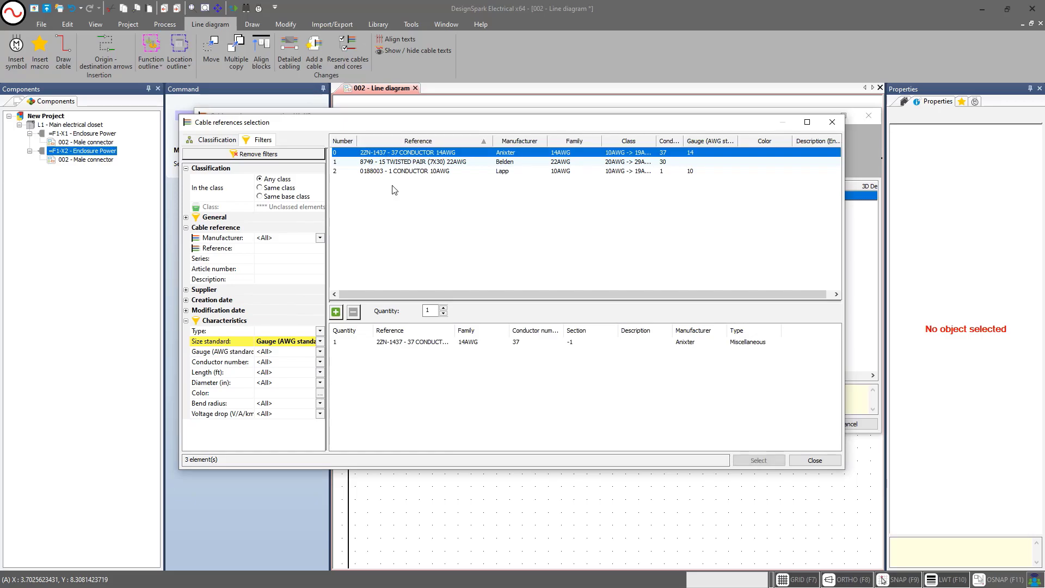
pyautogui.click(735, 464)
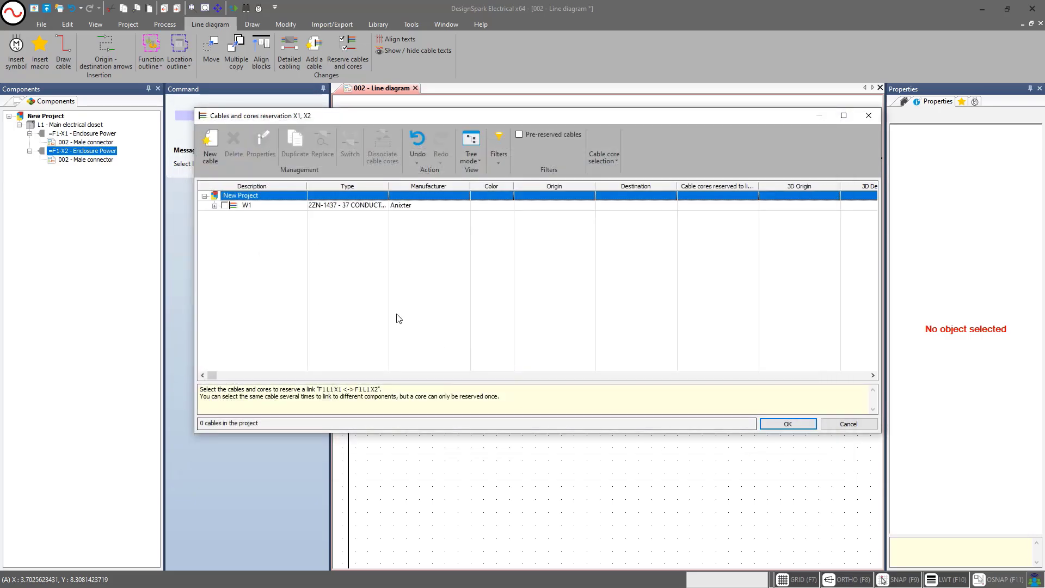
pyautogui.click(215, 206)
pyautogui.click(214, 195)
pyautogui.click(248, 205)
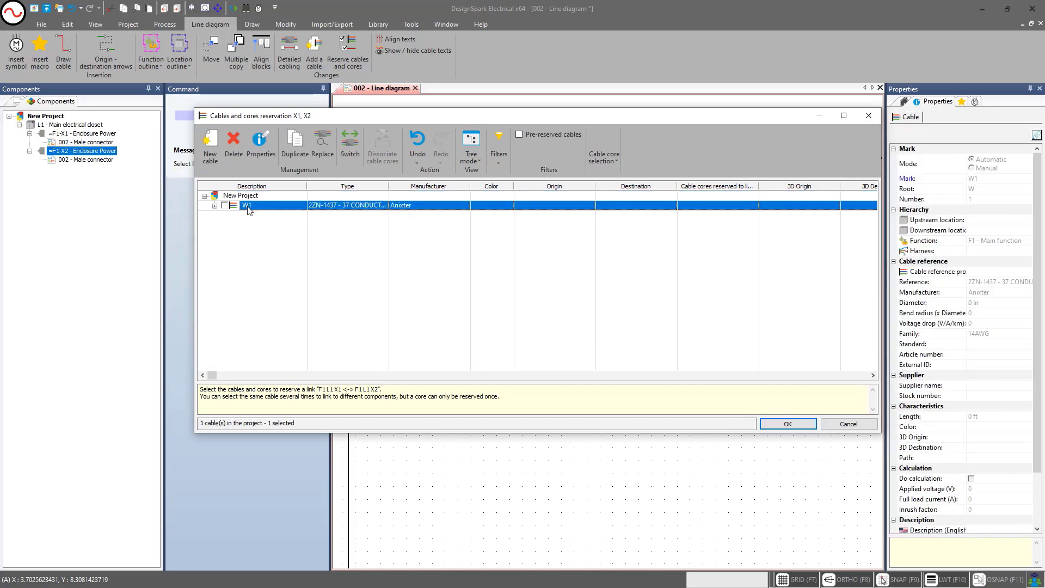
# - Change cable W1's root from W to C, making it Cable0011, and reserve it with all cores
pyautogui.click(262, 152)
pyautogui.click(634, 169)
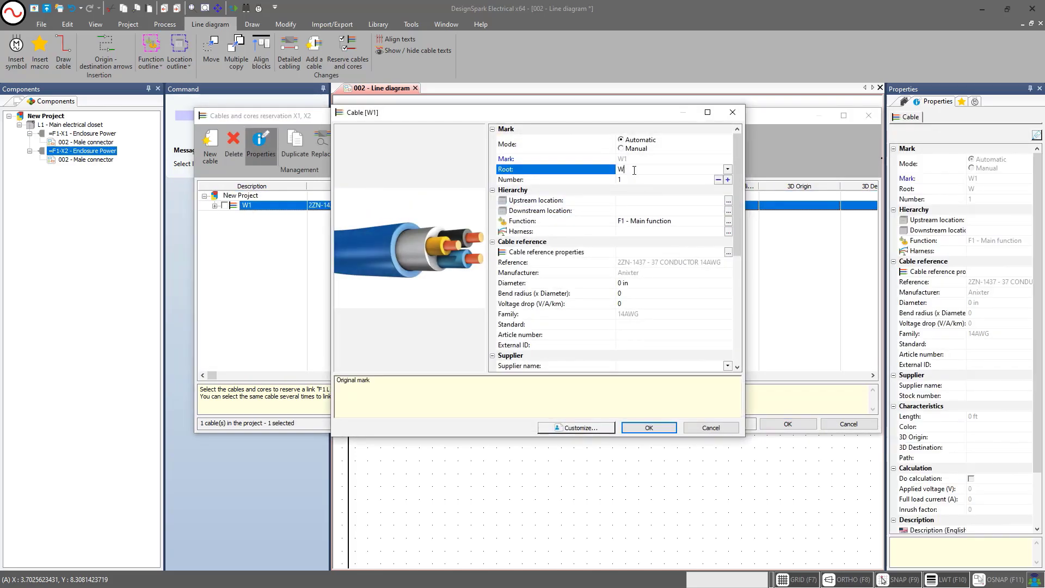
pyautogui.moveTo(633, 169); pyautogui.dragTo(607, 169)
pyautogui.write('C')
pyautogui.press('Return')
pyautogui.press('Return')
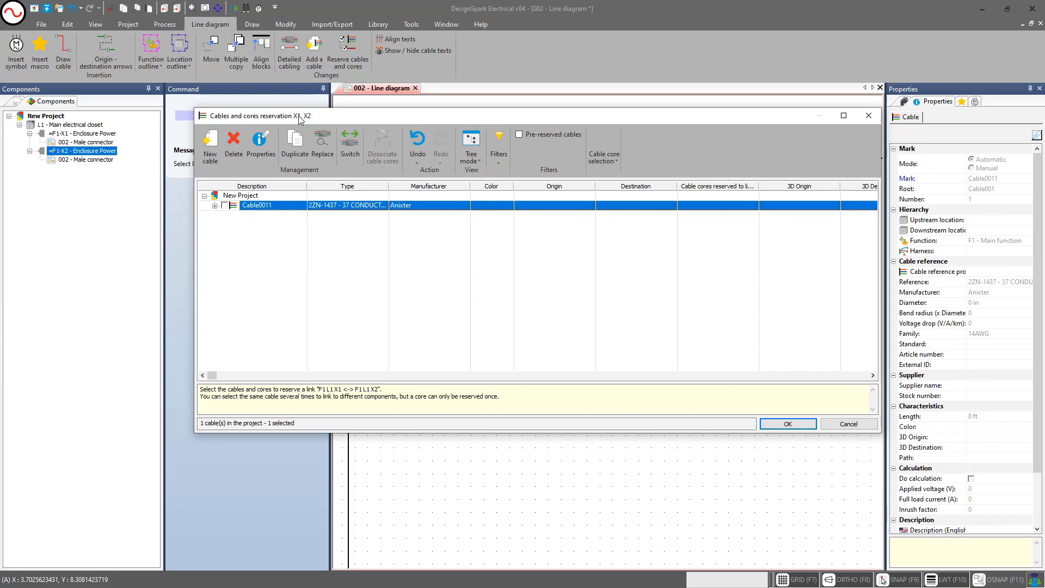
pyautogui.click(225, 206)
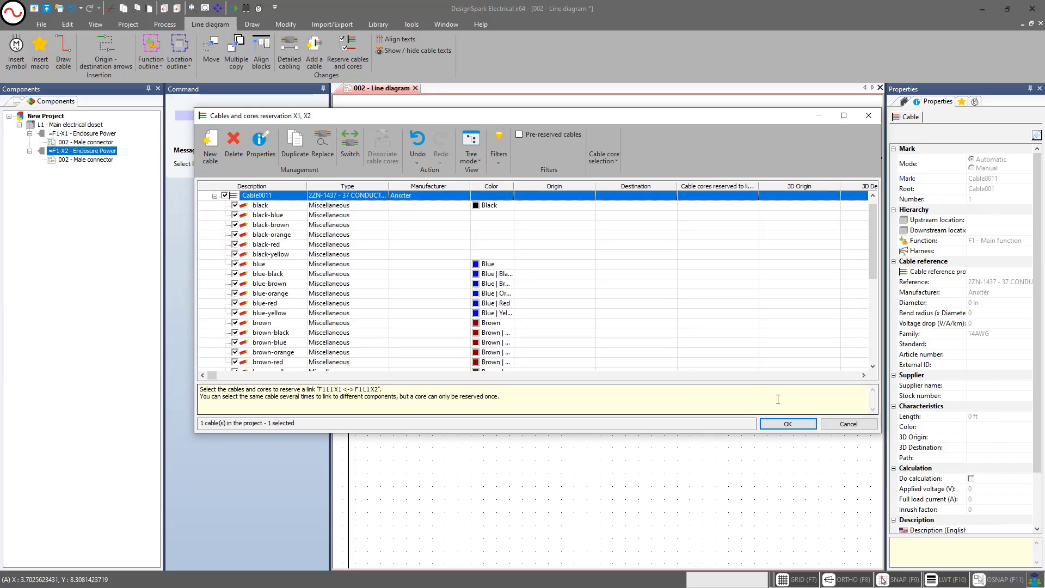
pyautogui.click(788, 424)
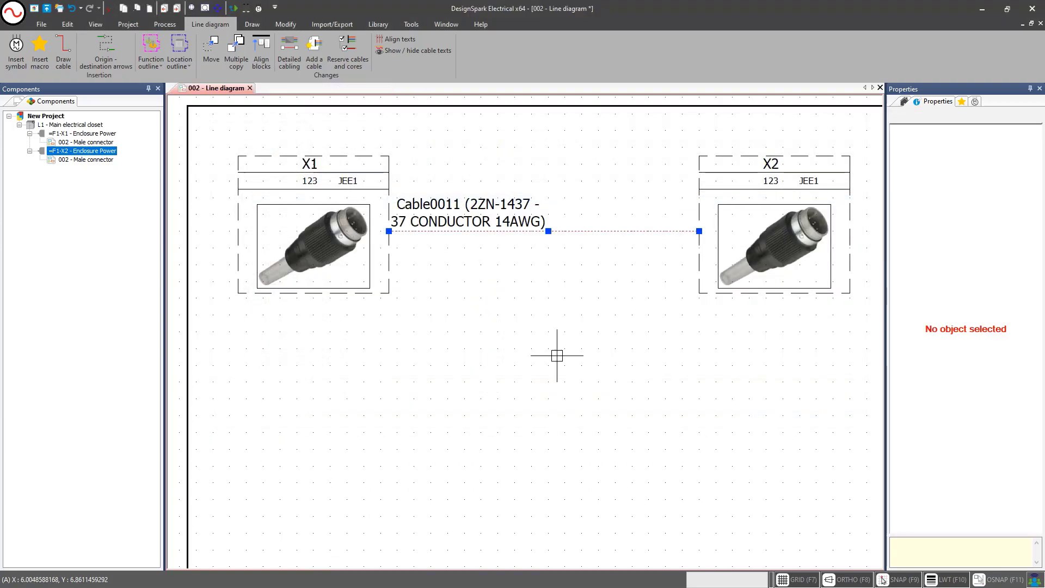
# - Drag the Cable0011 label to the cable's midpoint, adjusting it to sit just above the line
pyautogui.click(445, 209)
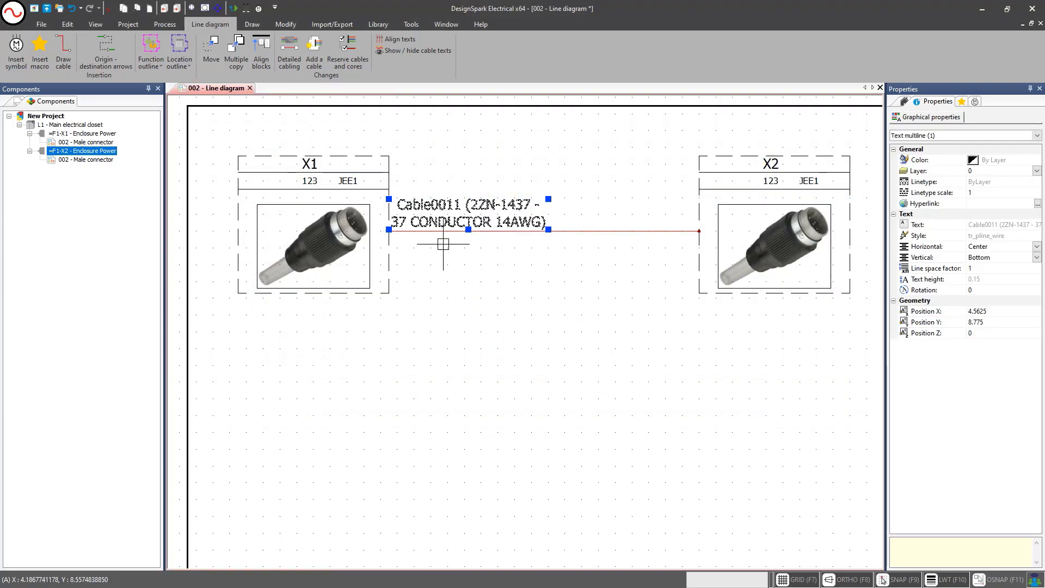
pyautogui.click(468, 229)
pyautogui.click(548, 229)
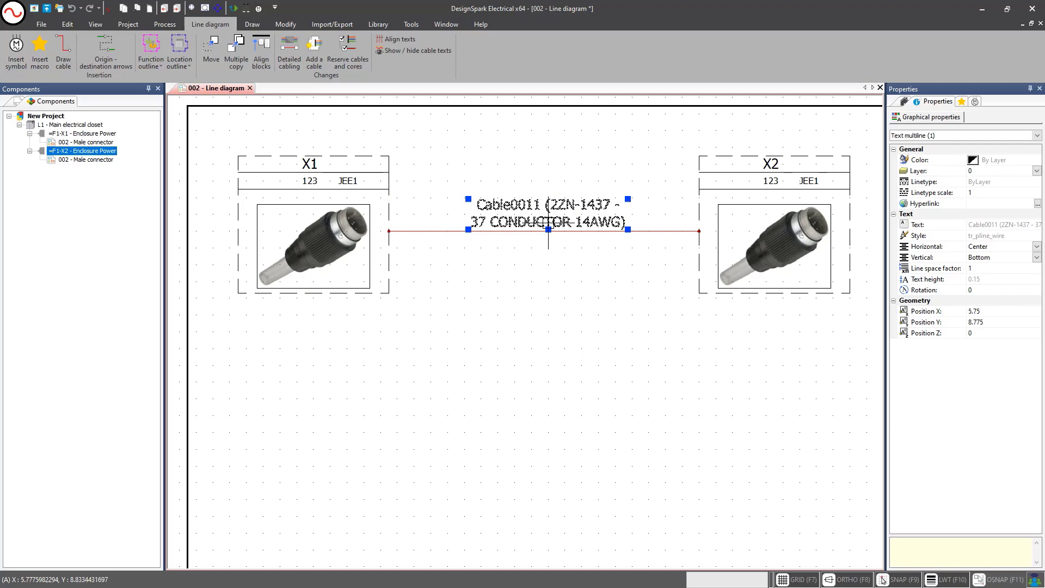
pyautogui.click(548, 229)
pyautogui.click(548, 181)
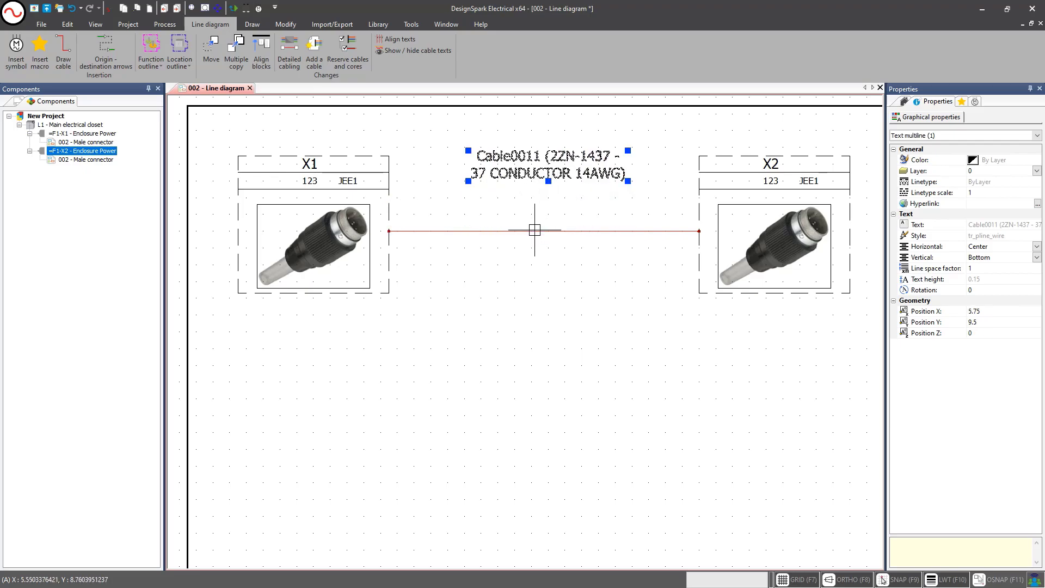
pyautogui.press('Escape')
pyautogui.click(532, 173)
pyautogui.click(548, 181)
pyautogui.click(539, 222)
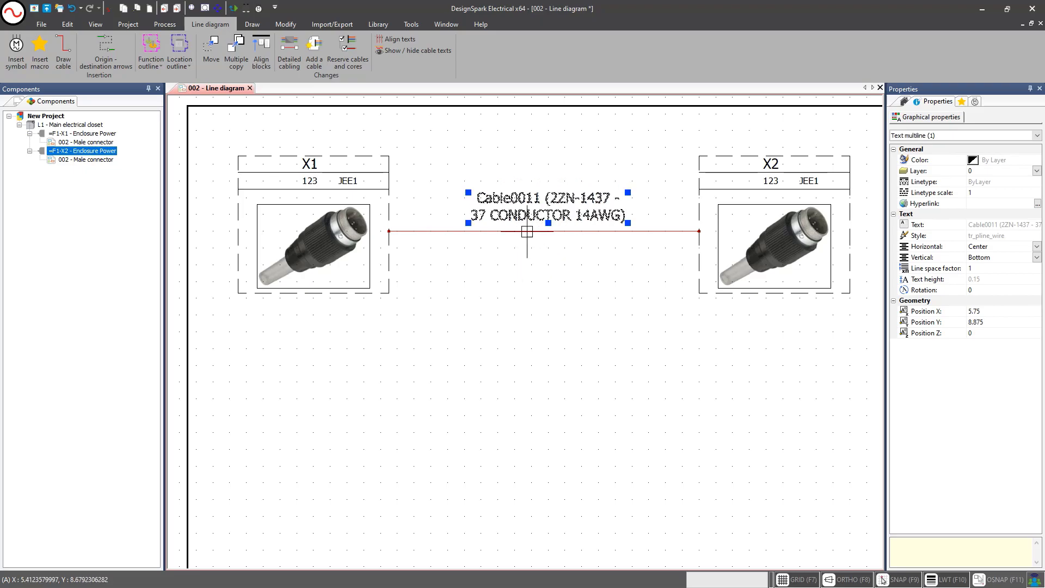
pyautogui.press('Escape')
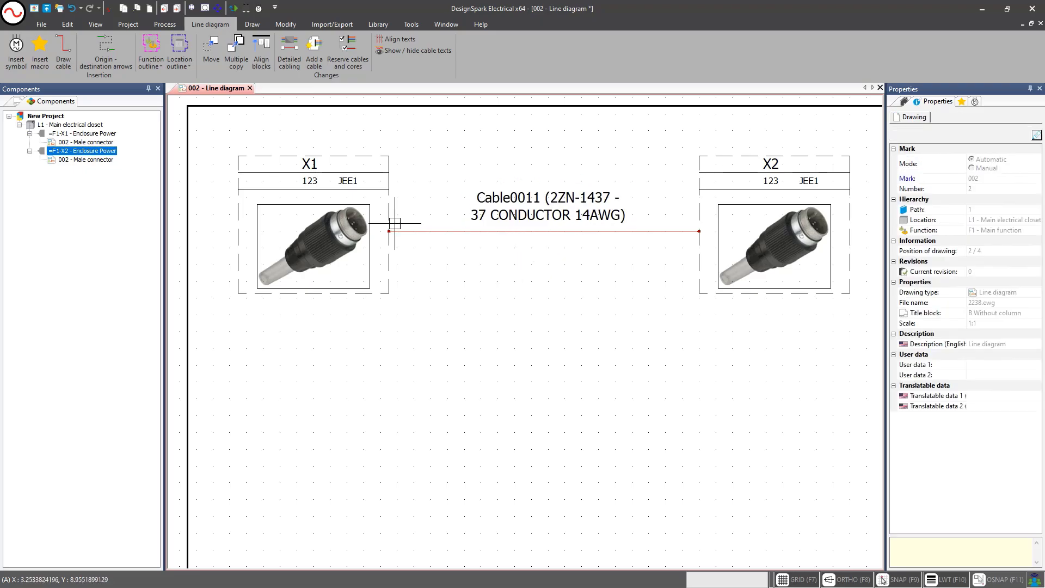
pyautogui.scroll(2, 136, 52)
pyautogui.click(86, 49)
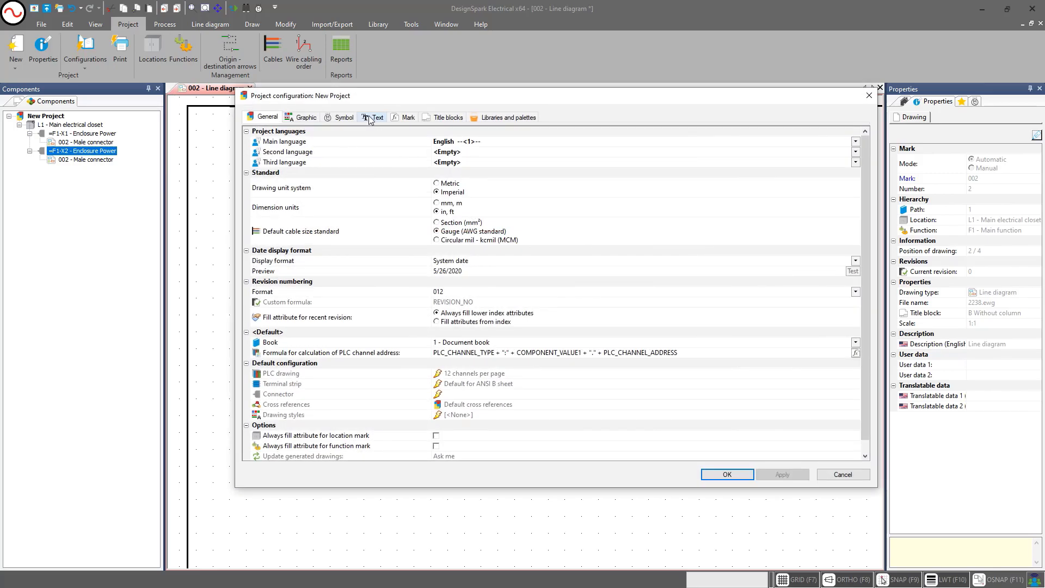
pyautogui.click(404, 117)
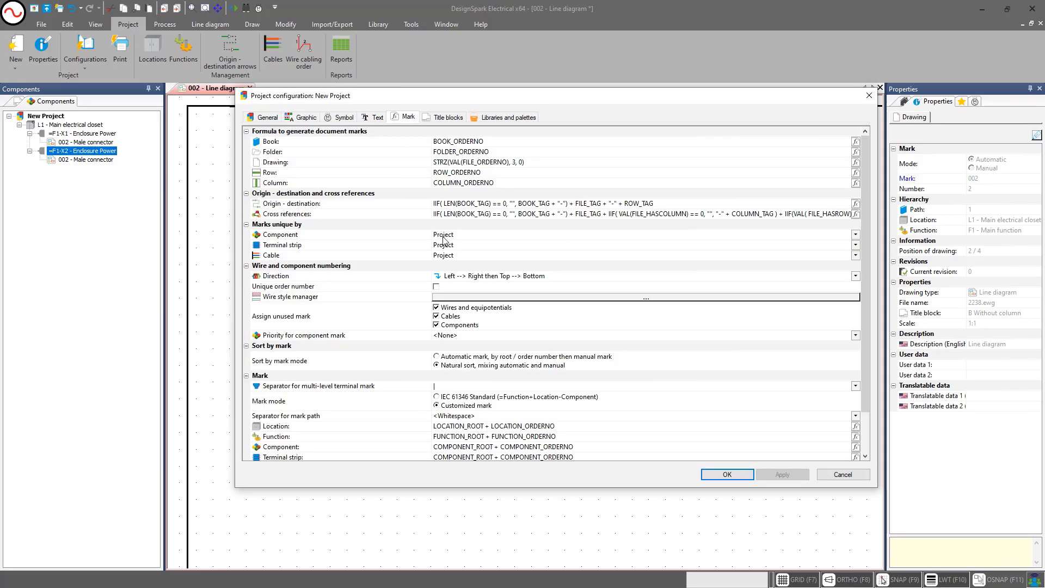
pyautogui.scroll(-1, 476, 264)
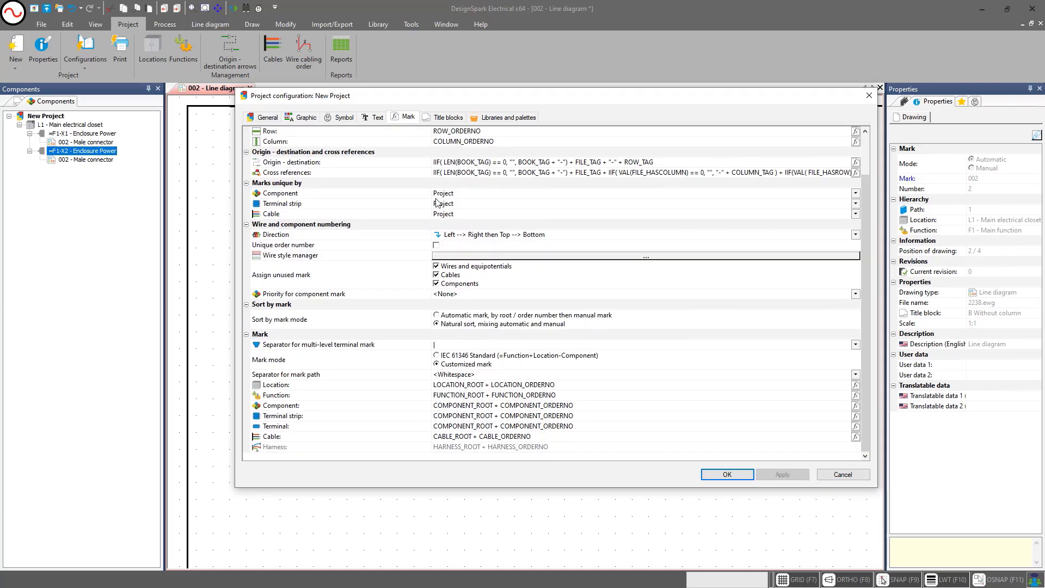
pyautogui.click(375, 119)
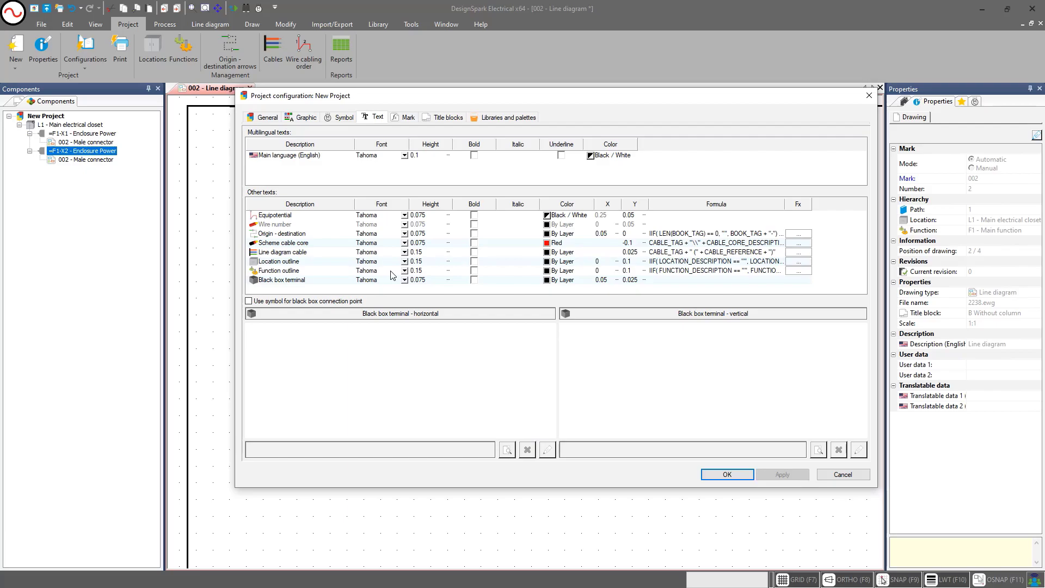
pyautogui.click(868, 95)
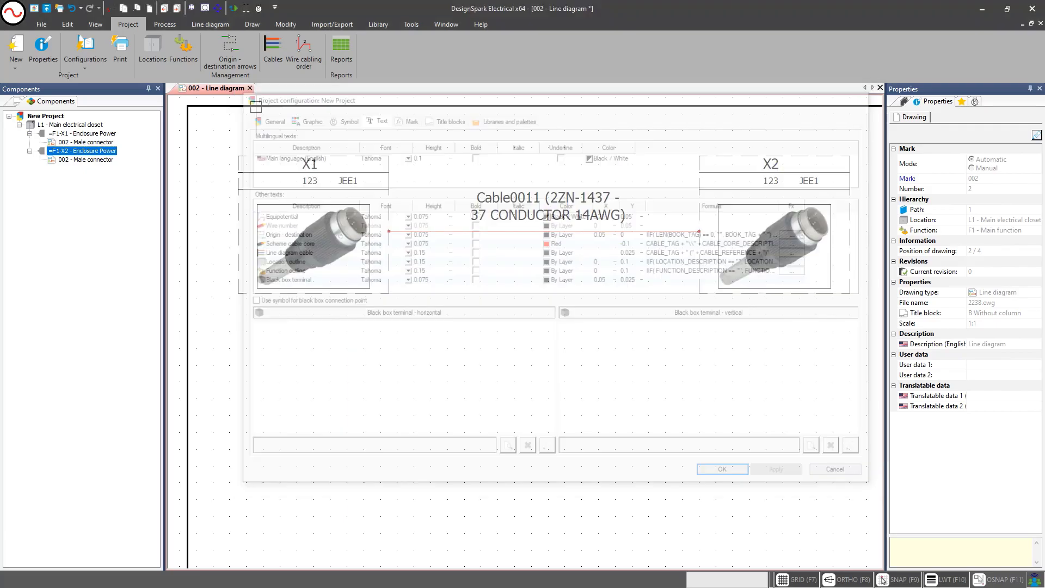
# - Zoom out and pan the line diagram to centre X1, X2 and Cable0011
pyautogui.scroll(-2, 565, 309)
pyautogui.moveTo(536, 275); pyautogui.dragTo(480, 238, button='middle')
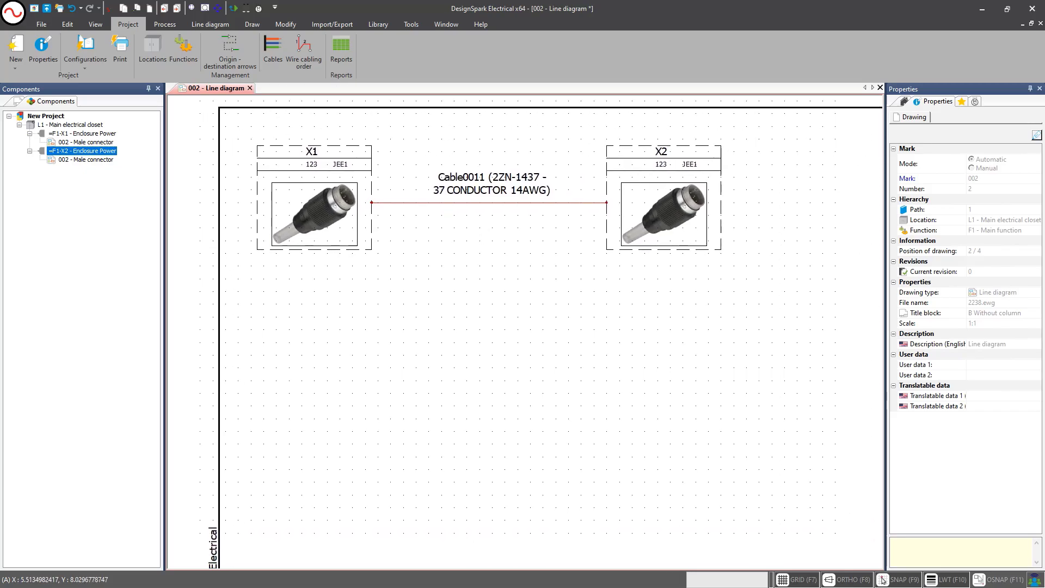
pyautogui.moveTo(480, 238); pyautogui.dragTo(459, 242, button='middle')
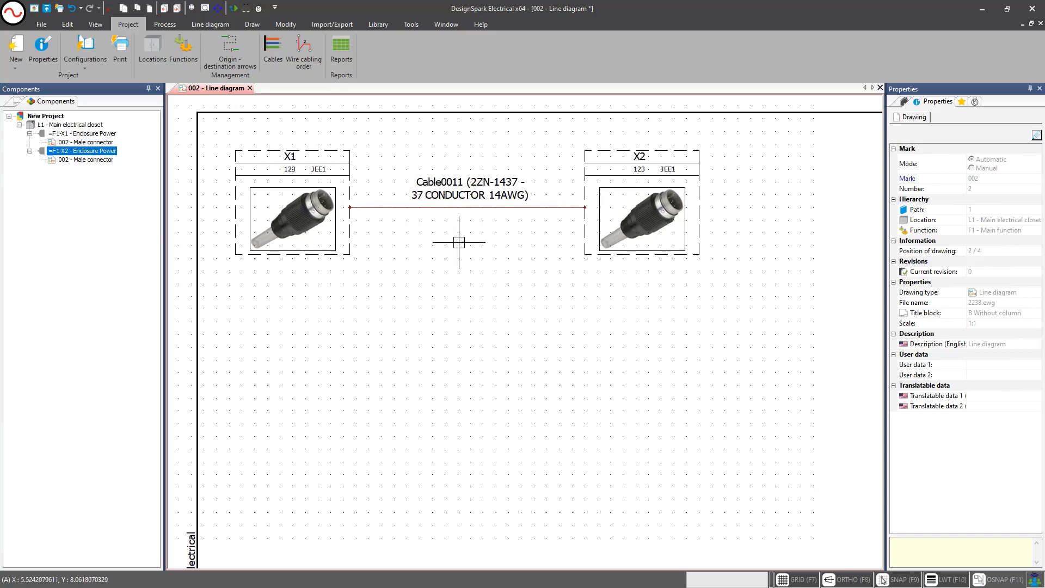